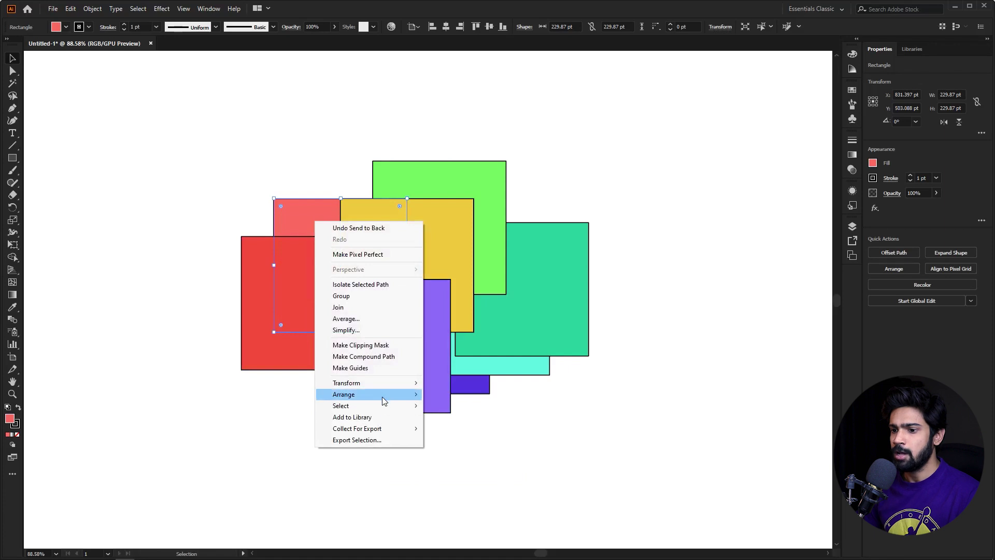
Bring the salmon square forward one level and send it backward behind the red square again.
click(455, 407)
right_click(326, 272)
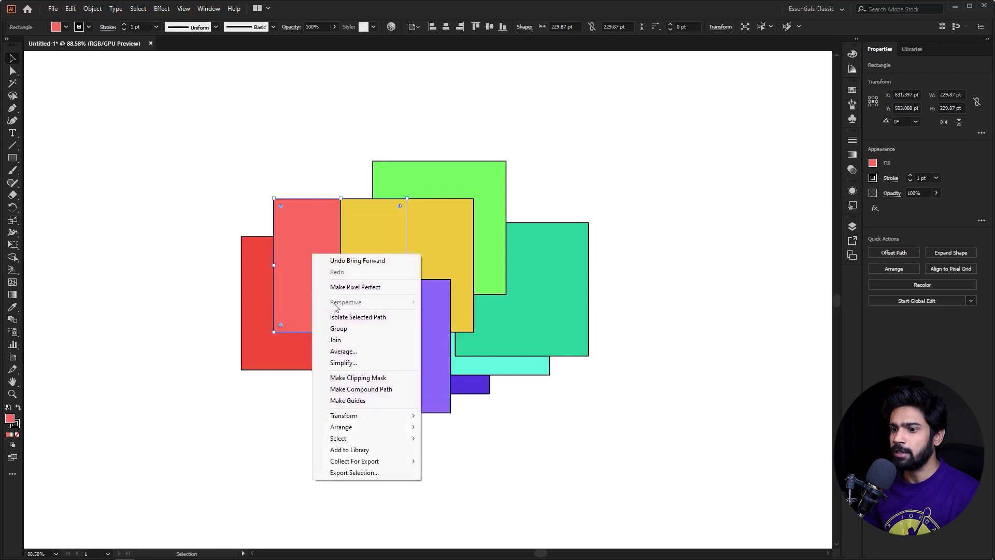
mouse_move(378, 428)
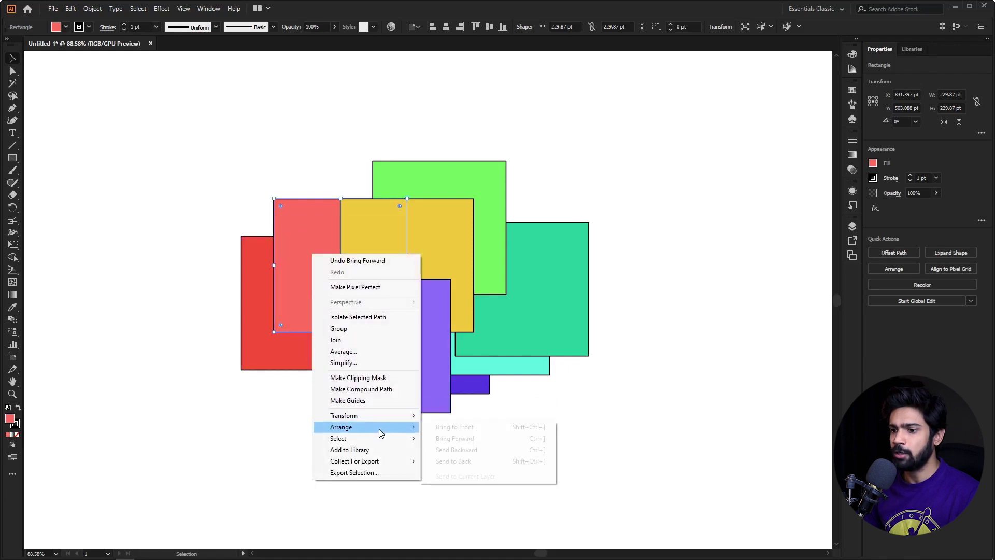
click(463, 450)
Bring the salmon square forward one level so it sits in front of the red square.
key(z)
drag(445, 219, 476, 228)
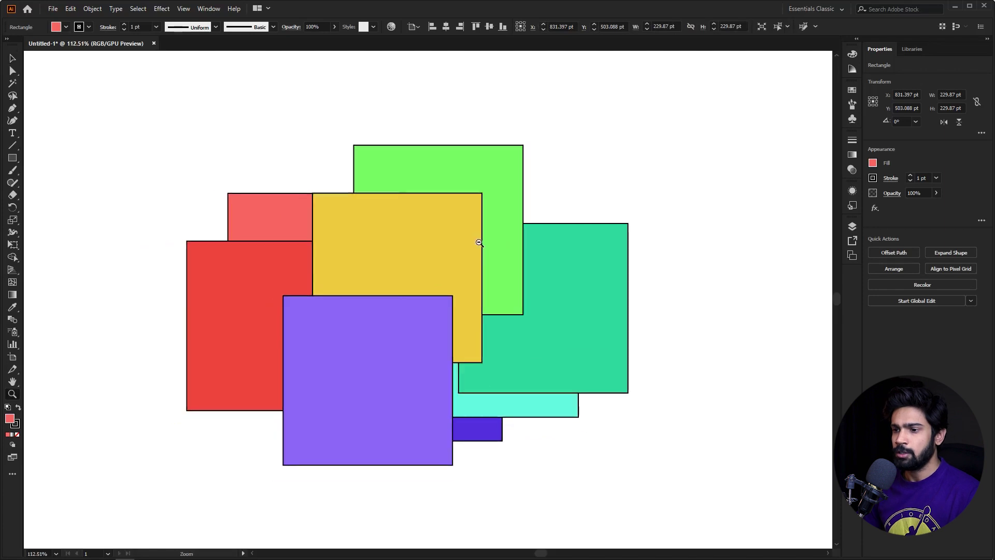
key(v)
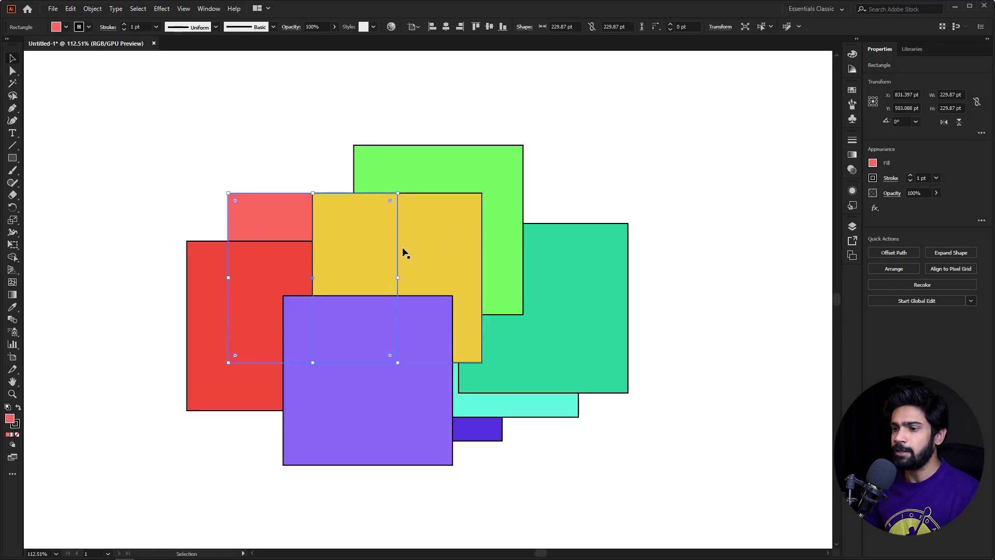
scroll(358, 273, up, 3)
scroll(325, 244, down, 1)
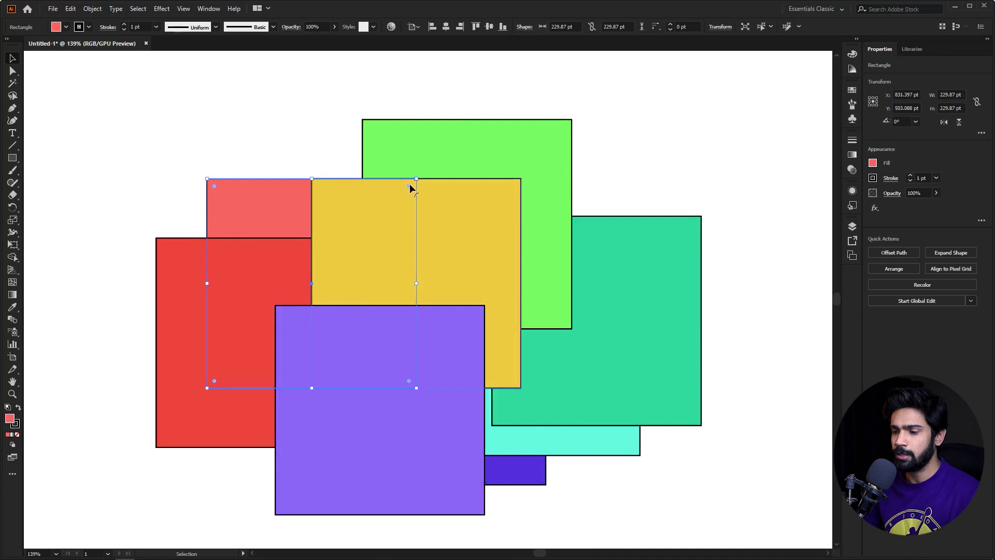
key(z)
scroll(311, 202, up, 2)
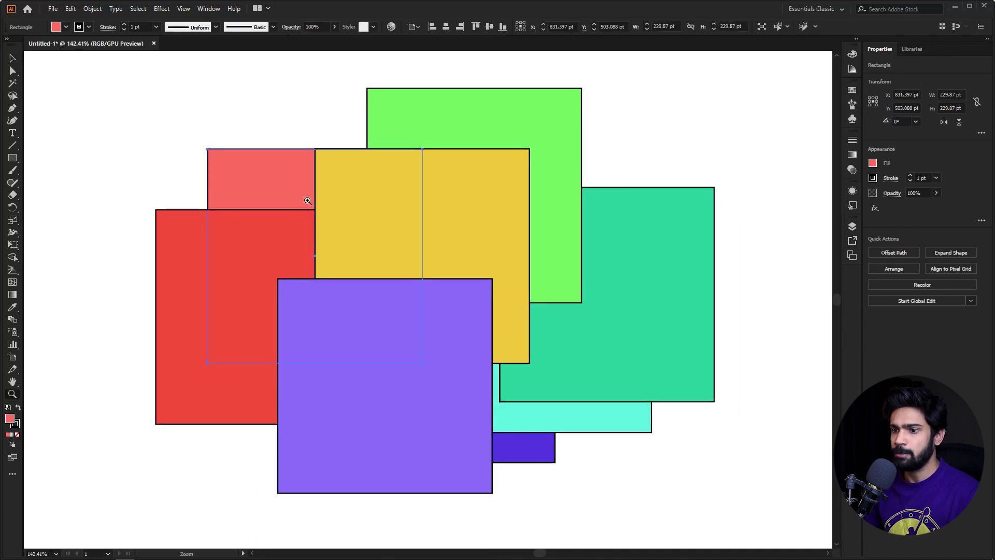
key(v)
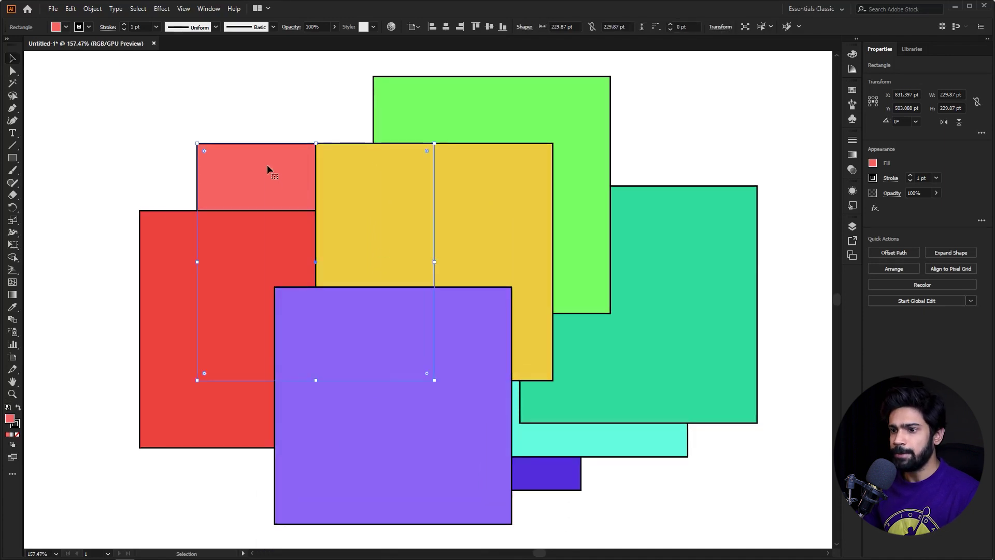
right_click(267, 166)
mouse_move(322, 339)
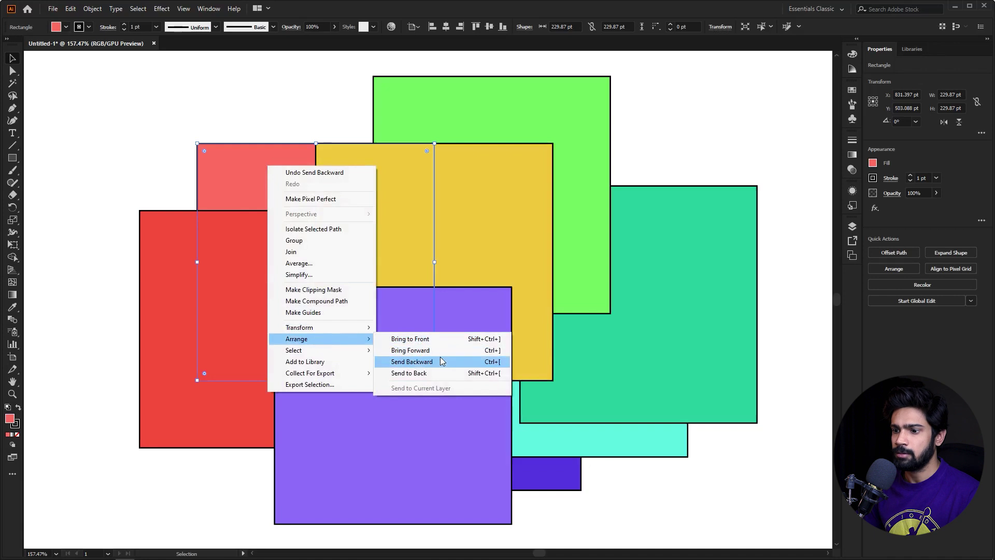
click(435, 350)
Bring the salmon square forward five more levels, one at a time, until it overlaps the yellow square, and deselect it.
right_click(323, 238)
right_click(265, 231)
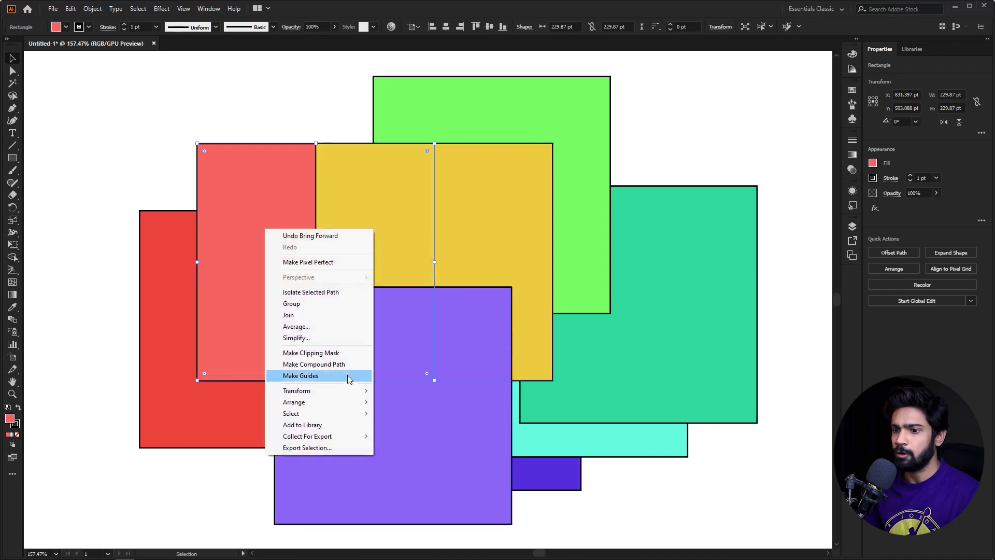
mouse_move(352, 402)
click(415, 414)
right_click(268, 273)
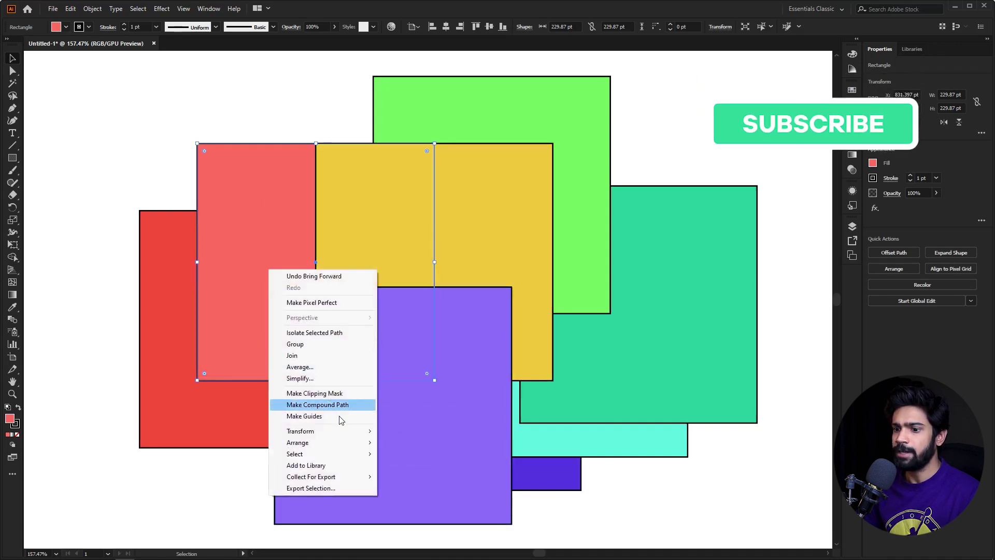
mouse_move(357, 442)
click(395, 455)
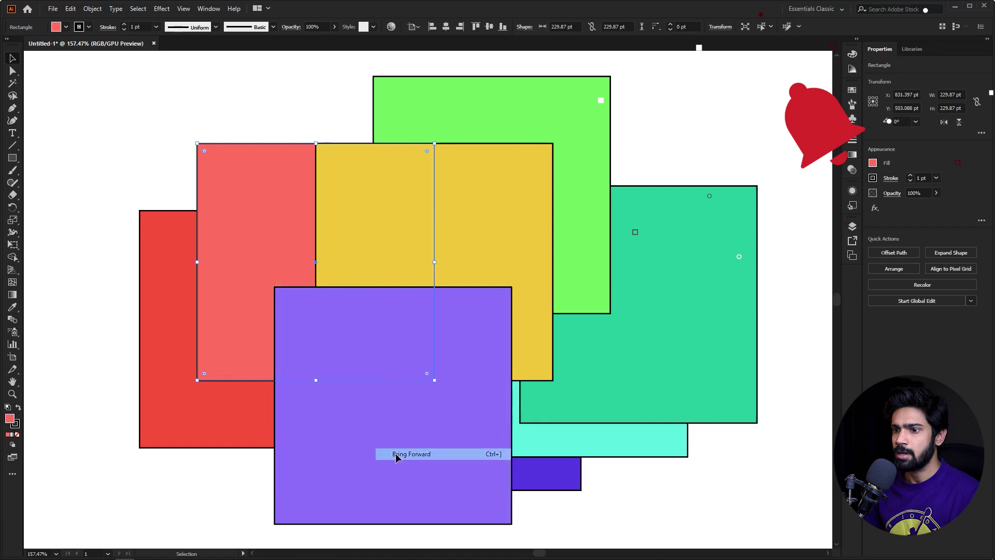
right_click(249, 219)
mouse_move(319, 391)
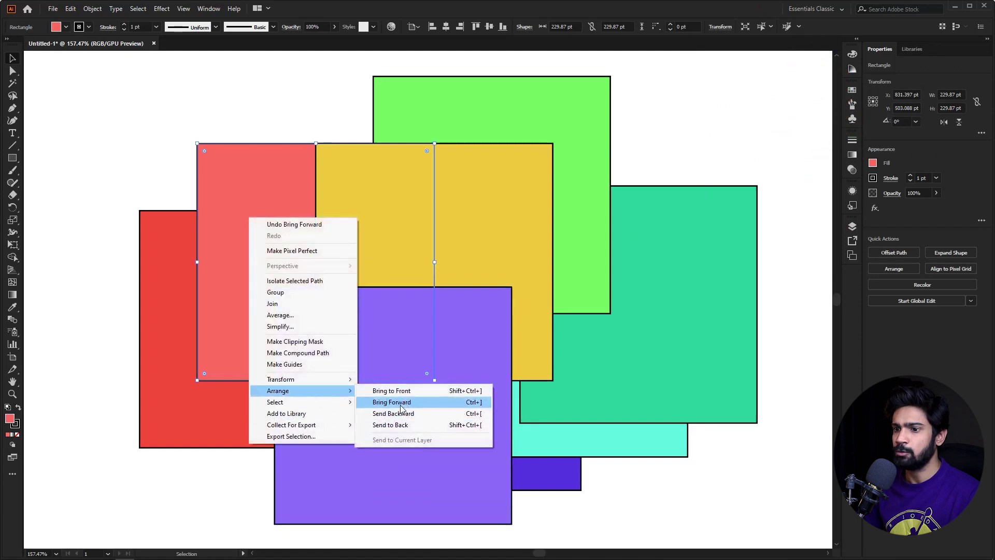
click(406, 402)
right_click(247, 209)
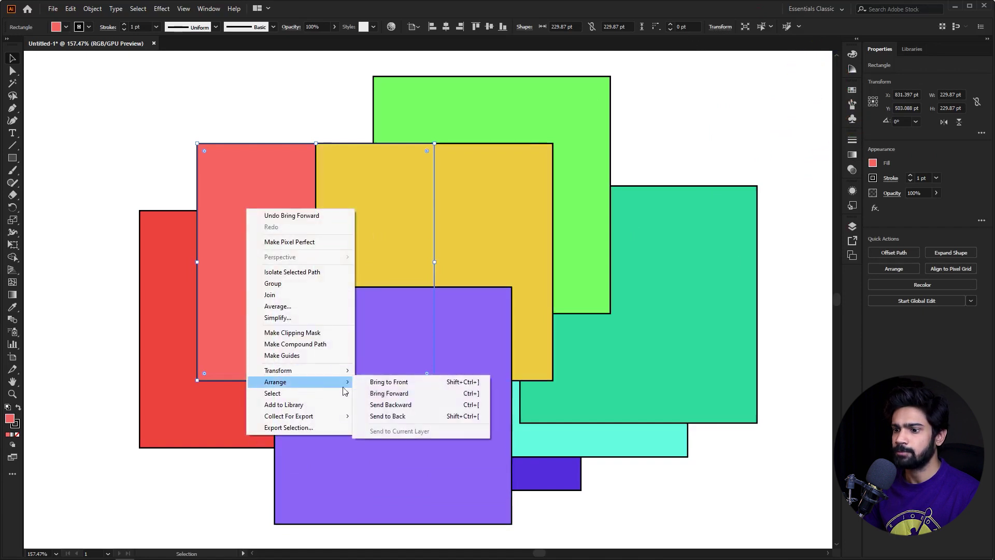
click(386, 393)
right_click(279, 262)
mouse_move(355, 436)
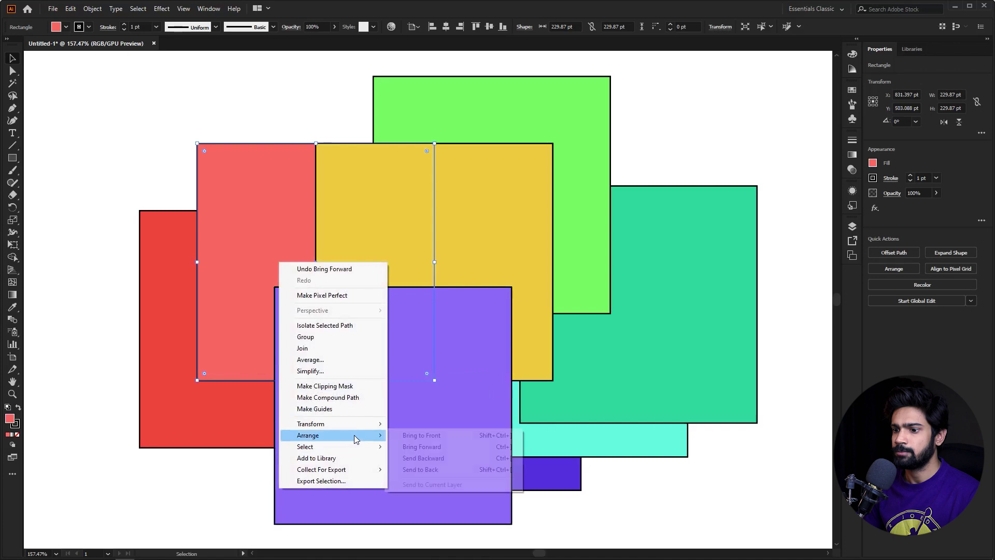
click(408, 448)
click(151, 105)
key(z)
drag(307, 180, 236, 209)
key(v)
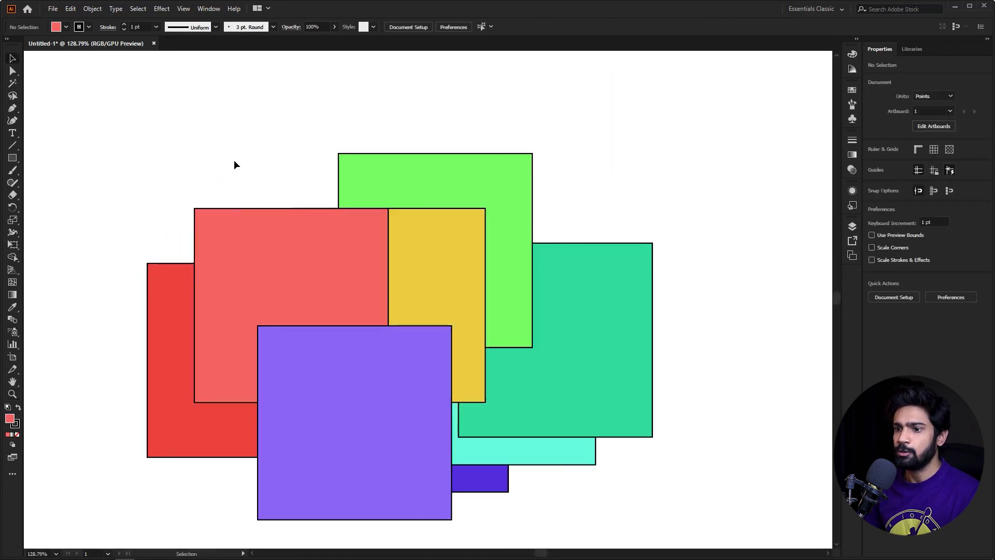
Undo the last Bring Forward on the salmon square and select that square again.
key(ctrl+z)
click(270, 224)
key(z)
click(260, 219)
key(v)
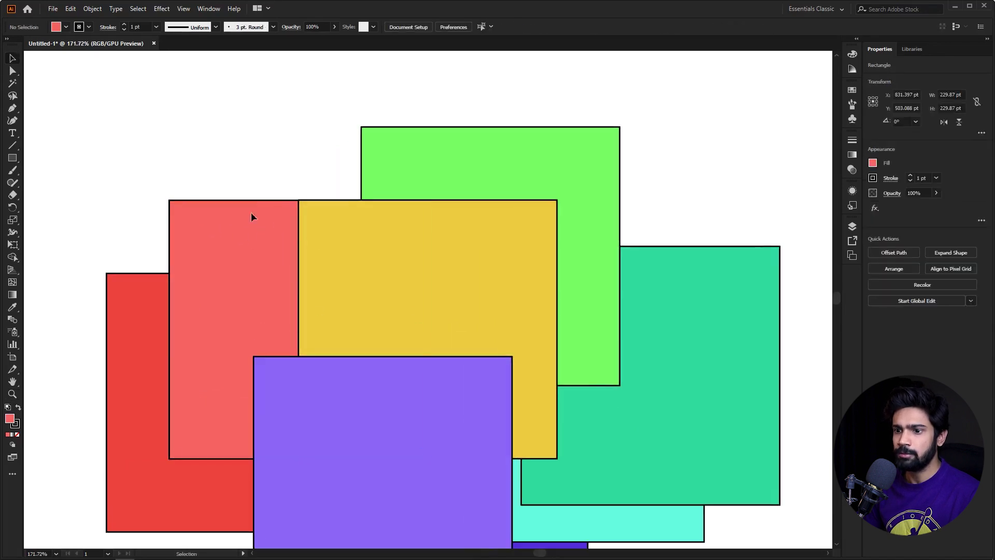
scroll(251, 216, down, 2)
key(a)
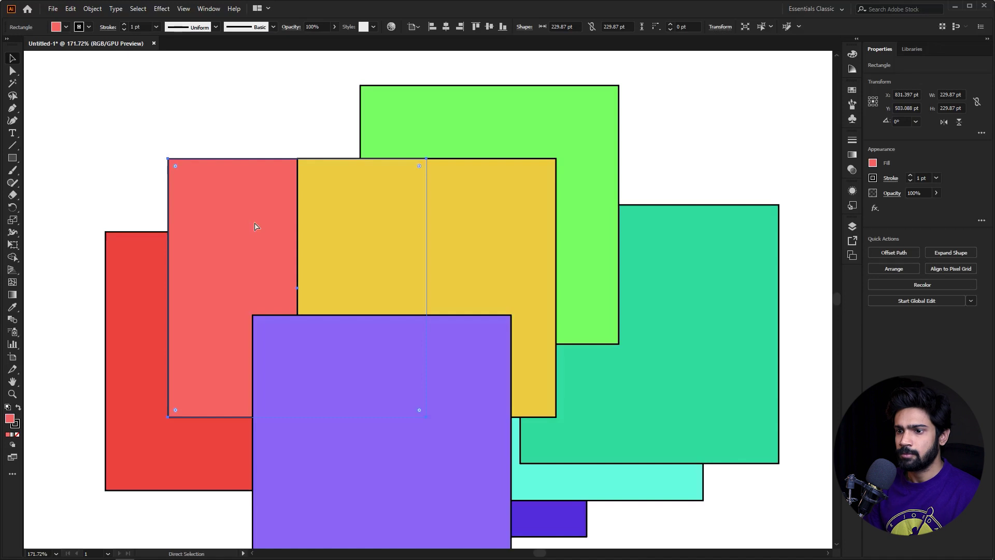
key(v)
key(ctrl+])
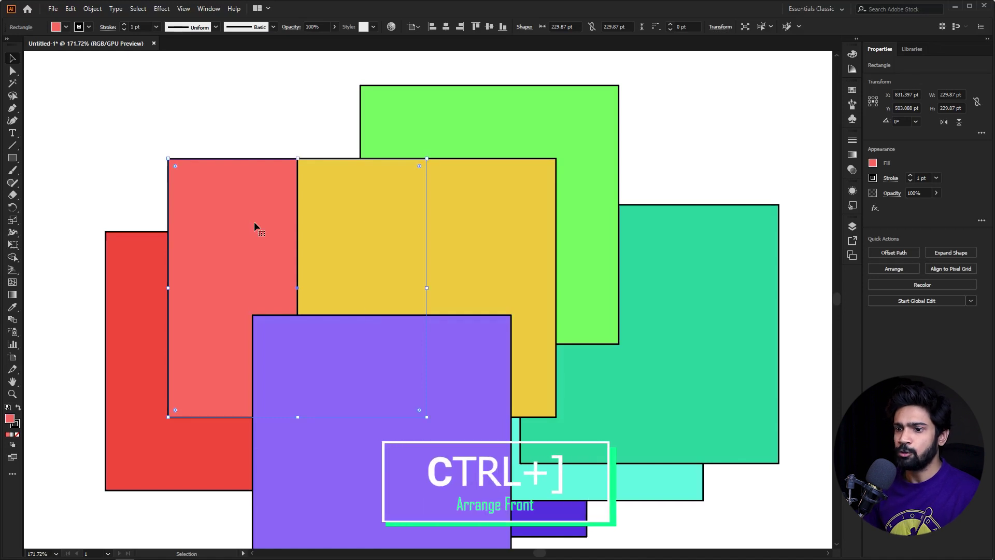
Review the shortcuts listed with the Arrange commands for the salmon square without applying any of them.
right_click(254, 222)
mouse_move(325, 395)
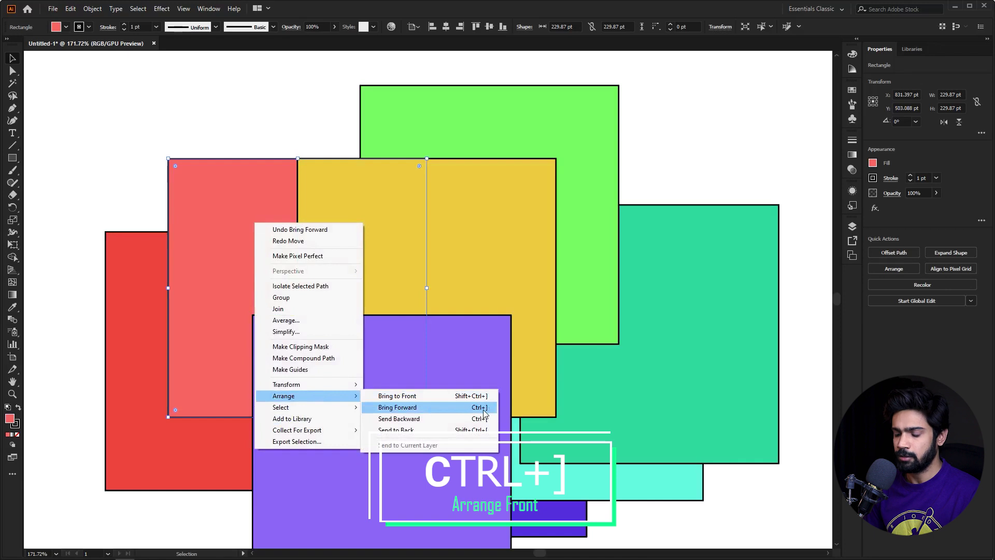
click(226, 93)
Step the salmon square forward until it covers the light purple square, and send it backward behind the yellow square again.
click(220, 175)
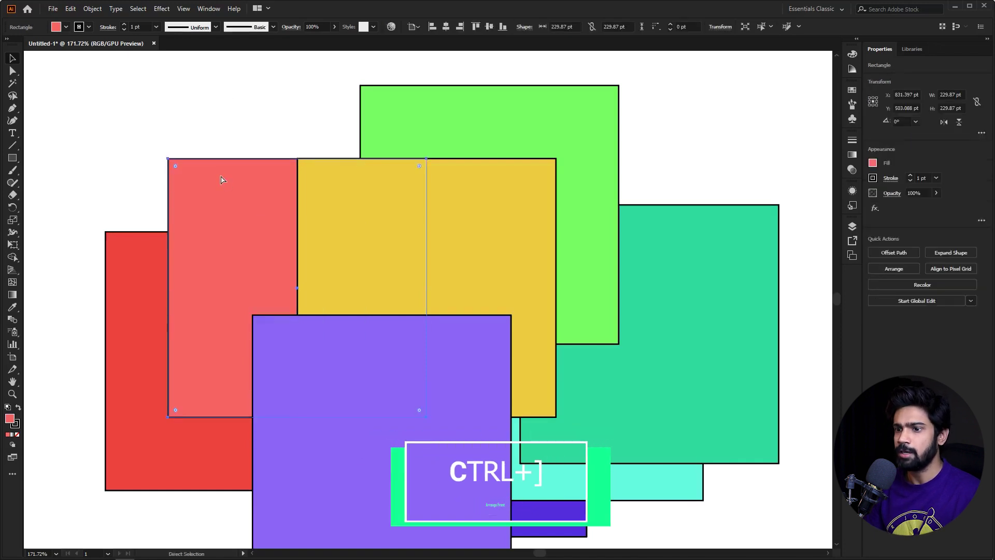
key(ctrl+])
key(ctrl+[)
key(ctrl+[)
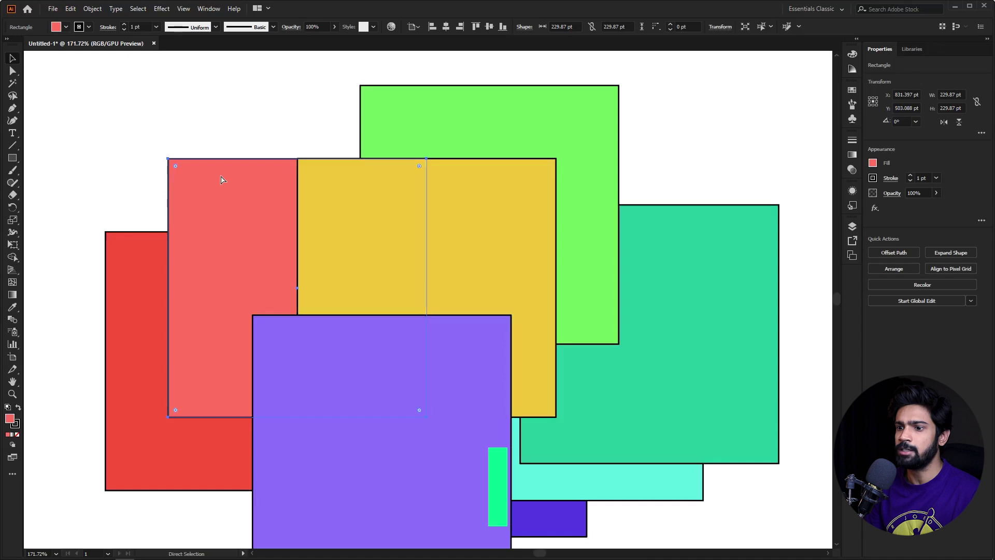
key(ctrl+[)
key(ctrl+])
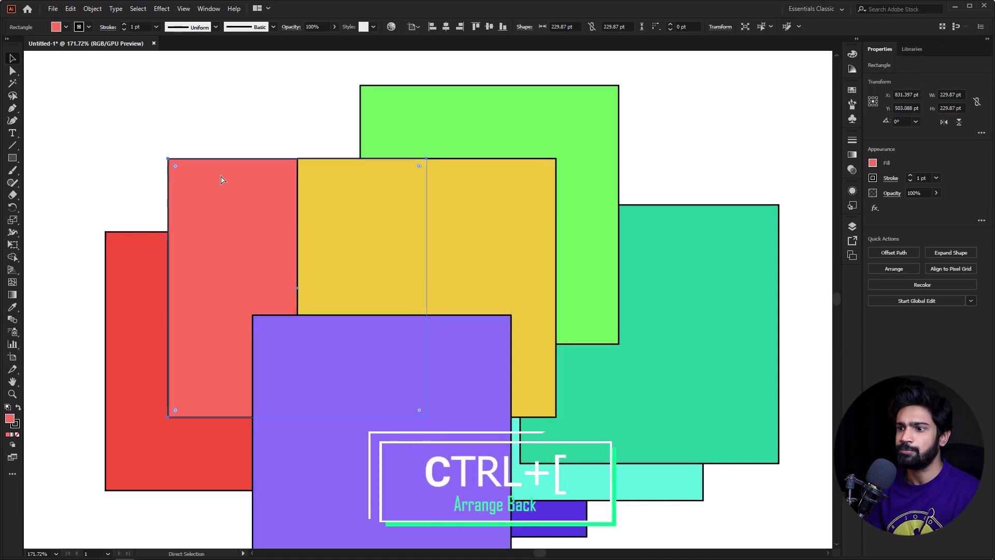
key(ctrl+])
key(ctrl+])
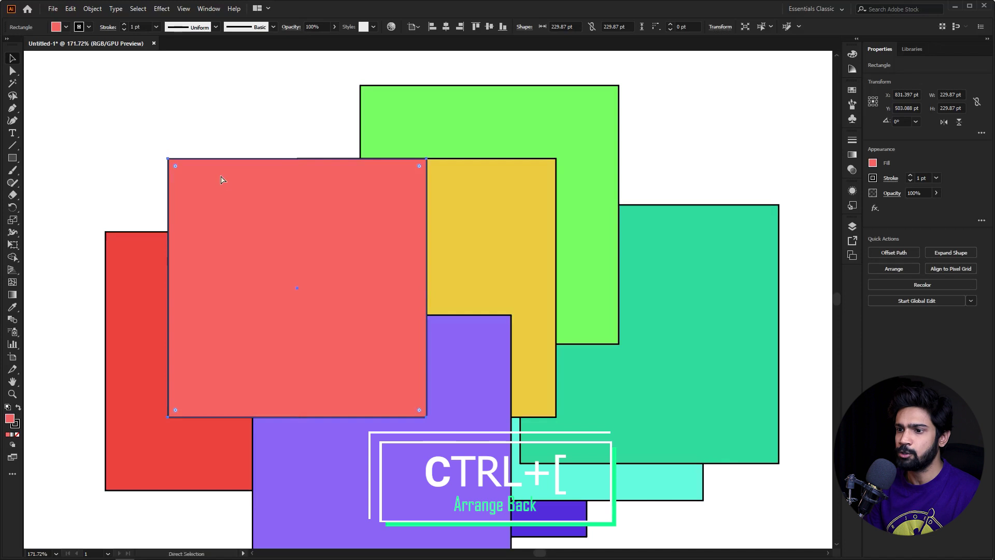
key(ctrl+[)
key(ctrl+[)
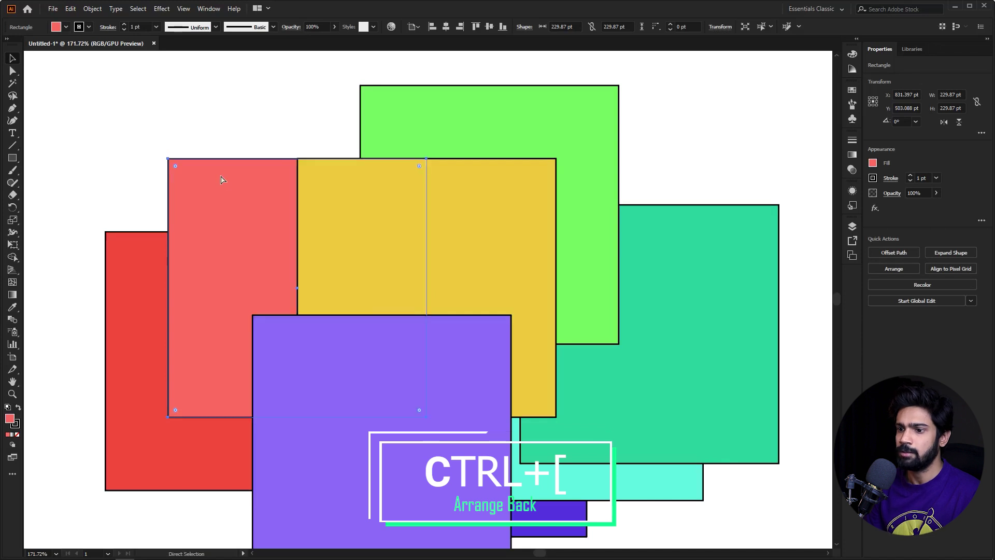
Bring the indigo square forward level by level until it lies above the yellow square but behind the light purple one.
drag(533, 509, 467, 410)
click(473, 437)
key(a)
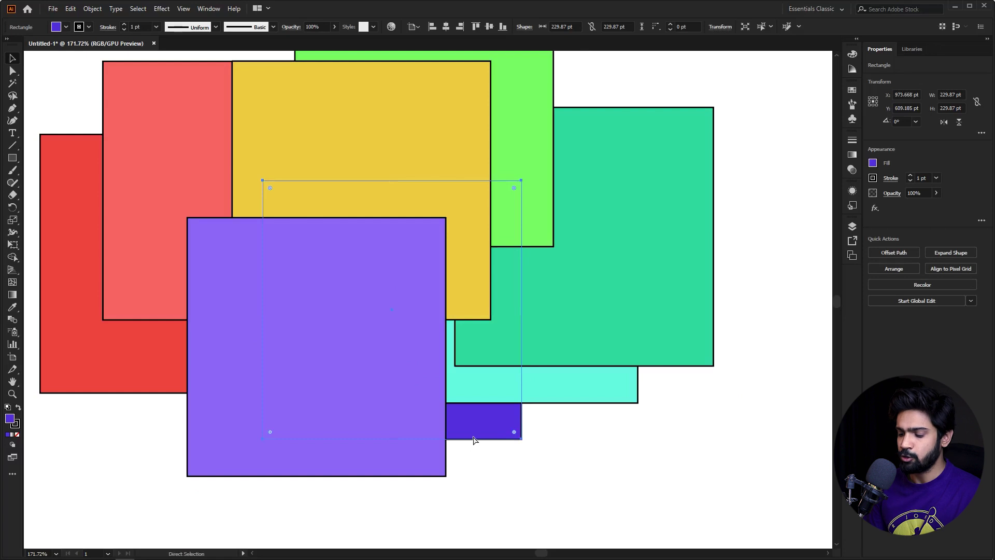
key(v)
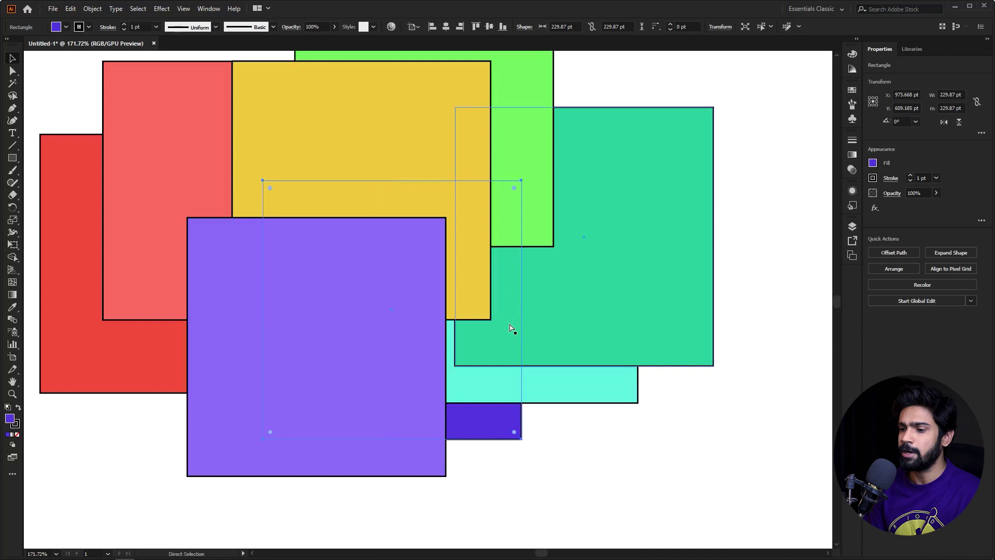
key(ctrl+bracketright)
key(ctrl+bracketright)
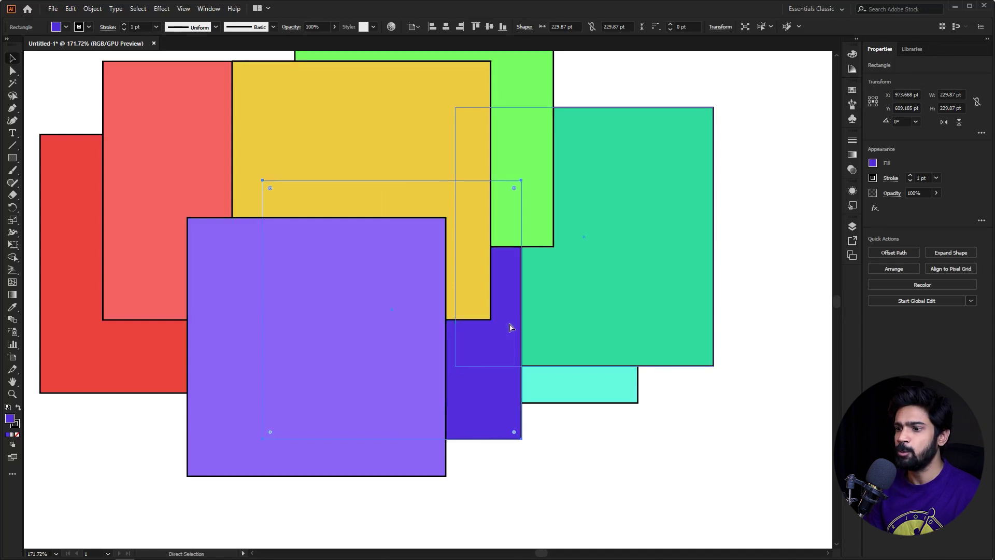
key(ctrl+bracketright)
key(ctrl+bracketright)
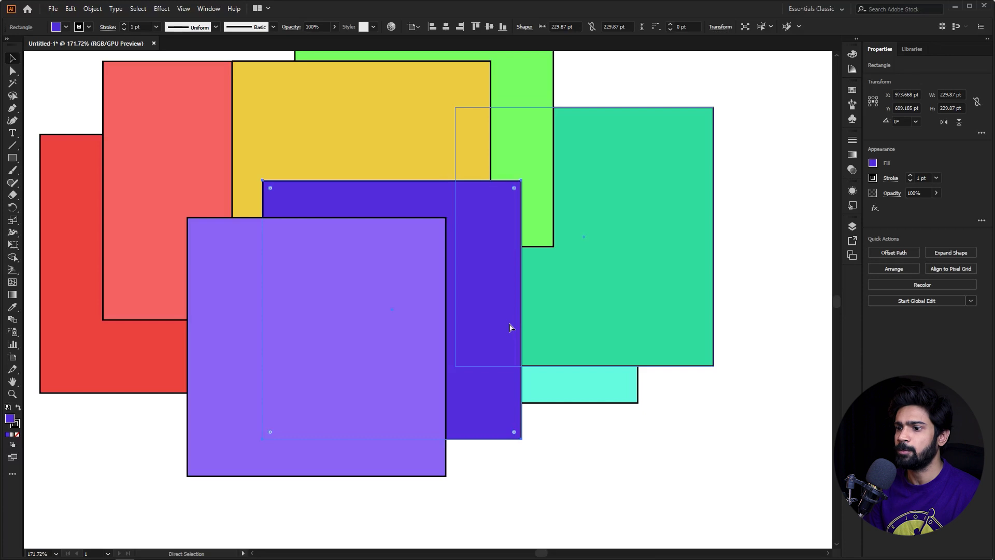
Send the indigo square backward several levels behind the teal square, and bring it forward to the top of the stack.
key(ctrl+bracketleft)
key(ctrl+bracketleft)
key(ctrl+bracketleft)
key(ctrl+bracketleft)
key(ctrl+bracketright)
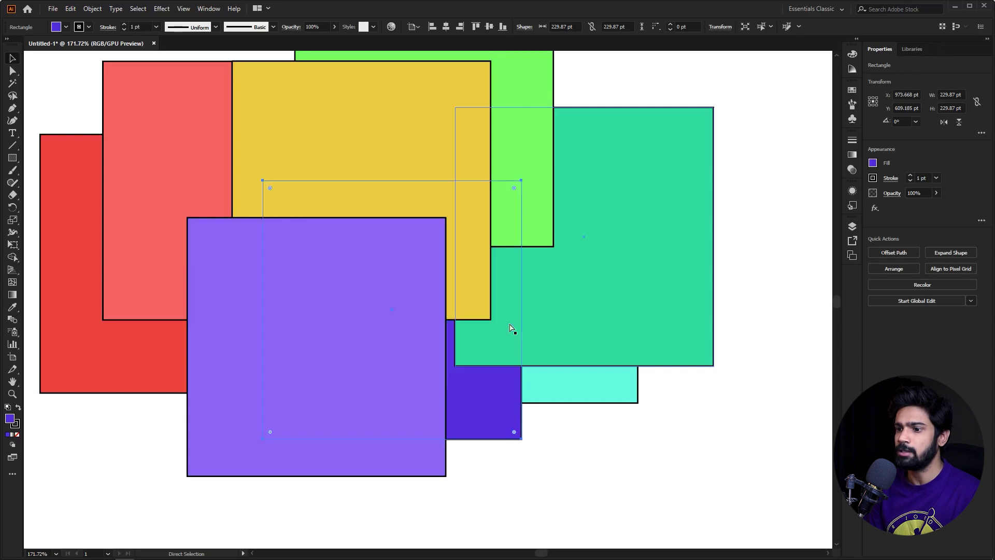
key(ctrl+bracketright)
key(ctrl+bracketright)
key(ctrl+bracketright)
key(ctrl+bracketright)
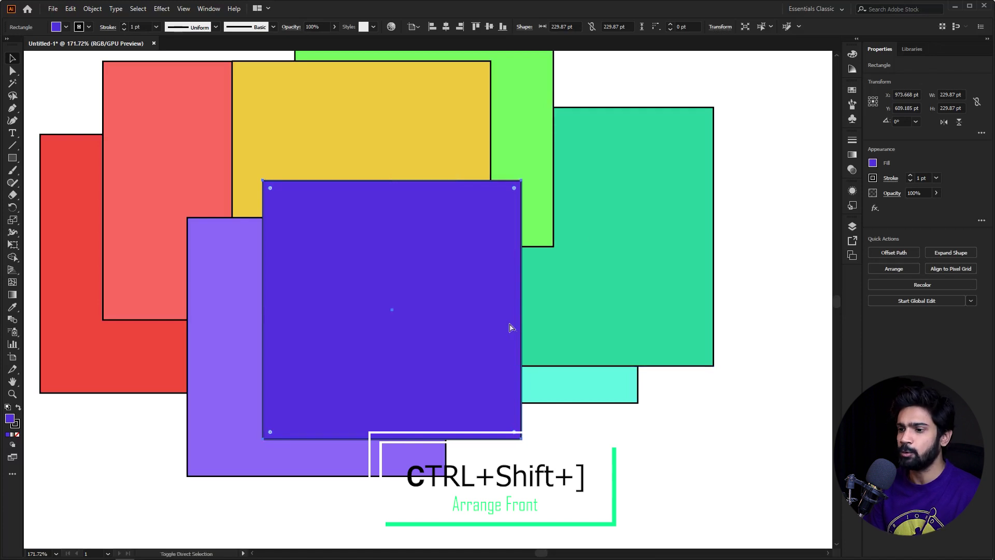
Switch the indigo square between the very back and the very front of the stack, finishing at the back.
key(ctrl+shift+bracketleft)
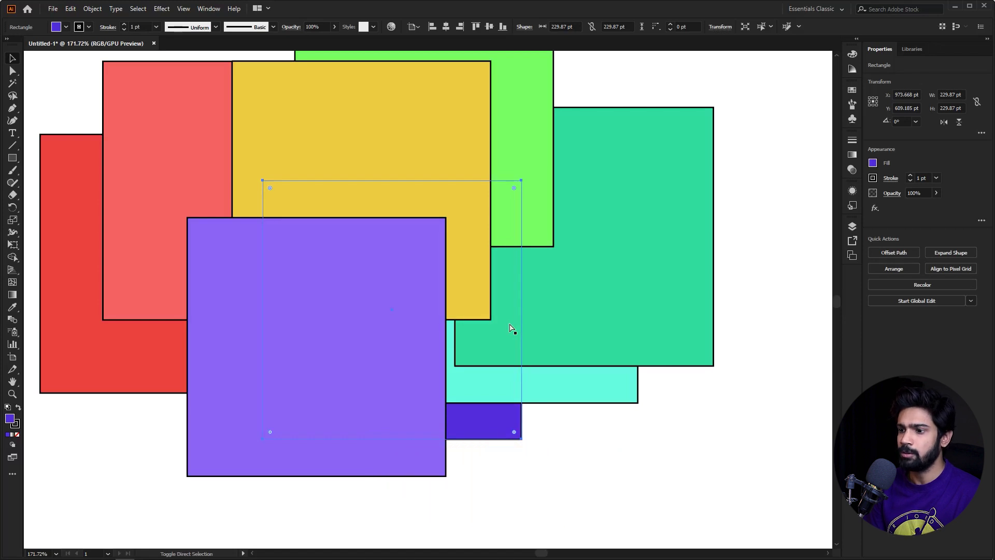
key(ctrl+shift+bracketright)
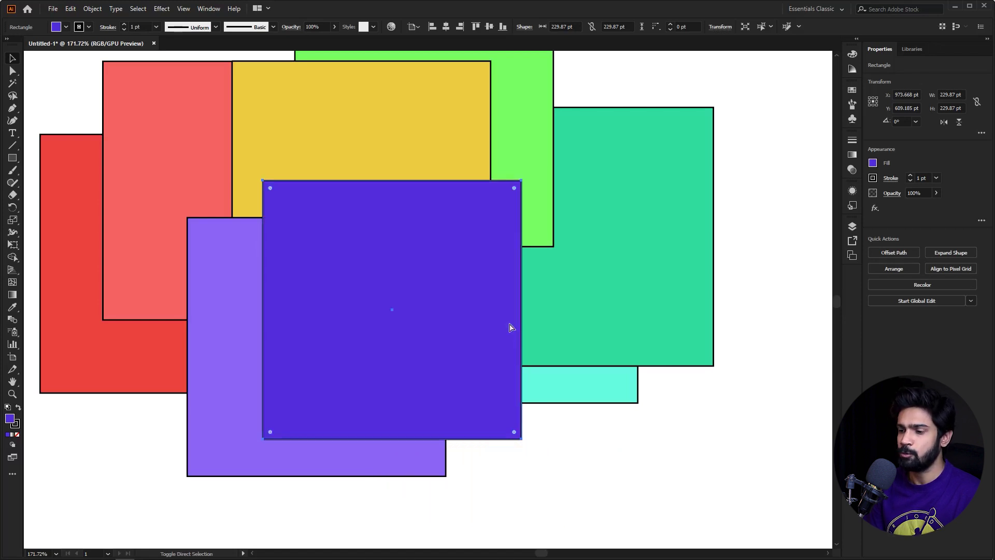
key(ctrl+shift+bracketleft)
key(ctrl+z)
key(ctrl+shift+bracketleft)
Bring the indigo square forward level by level above the light purple square, and send it to the very back.
key(ctrl+bracketright)
key(ctrl+bracketright)
key(ctrl+bracketright)
key(ctrl+bracketright)
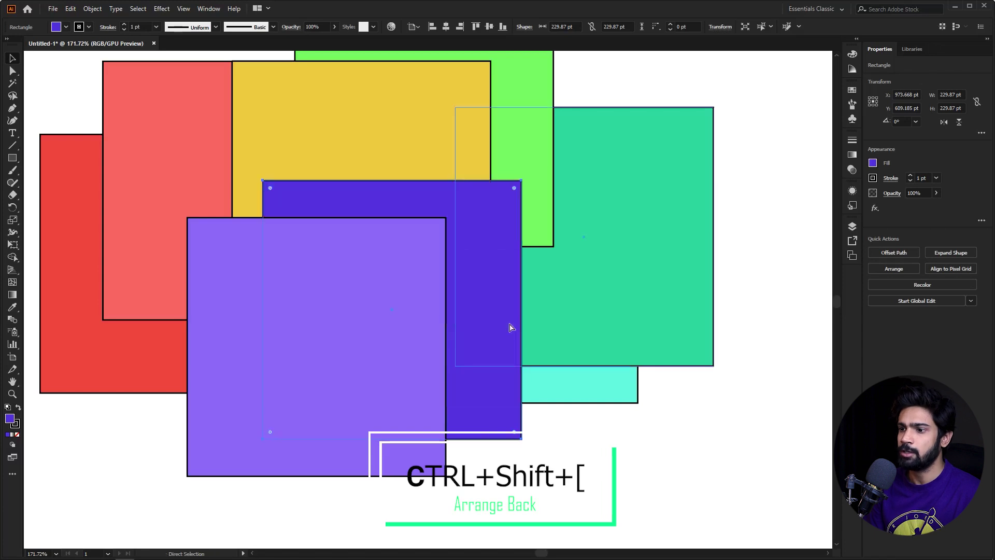
key(ctrl+bracketright)
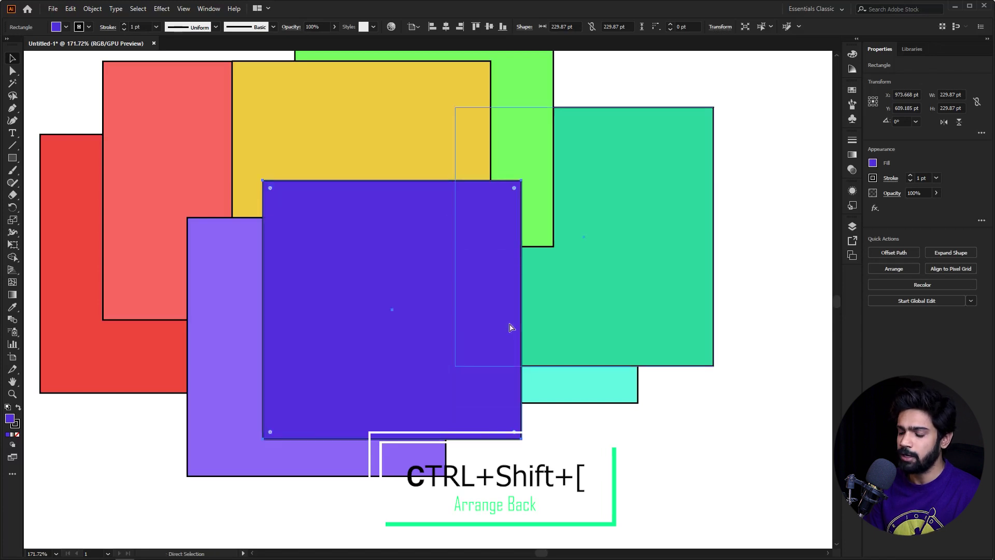
key(ctrl+shift+bracketleft)
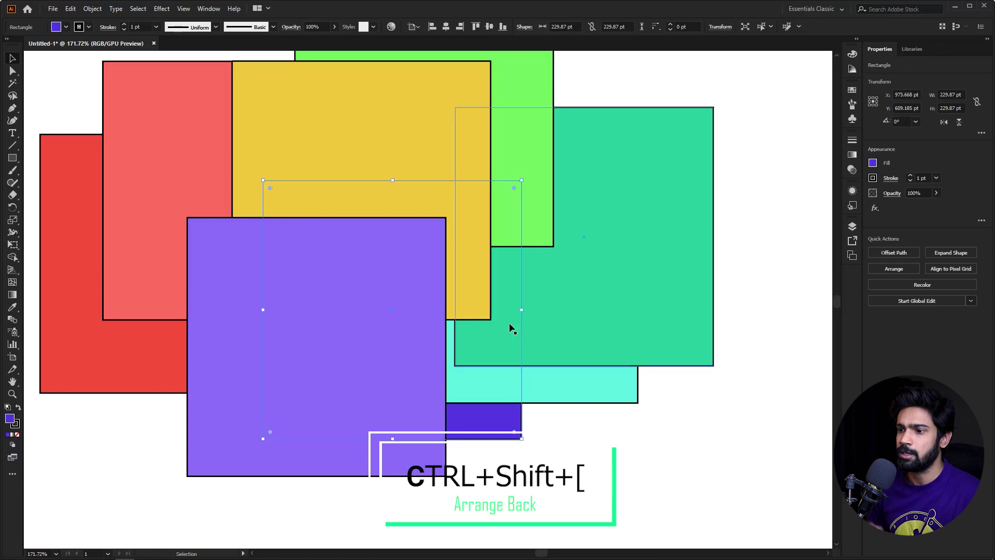
Send the yellow square backward level by level until it lies behind the green, teal and cyan squares.
drag(320, 277, 358, 322)
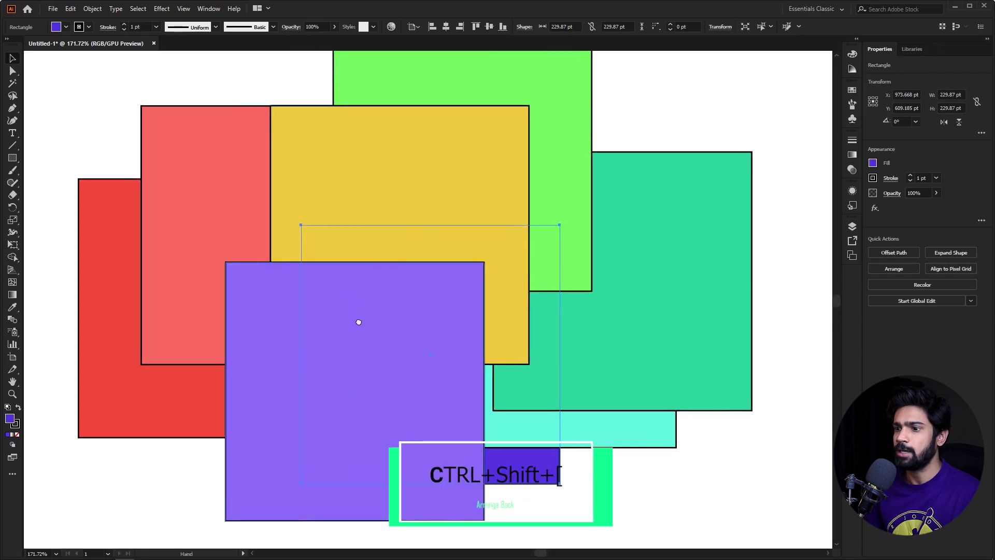
click(428, 153)
click(289, 89)
click(353, 178)
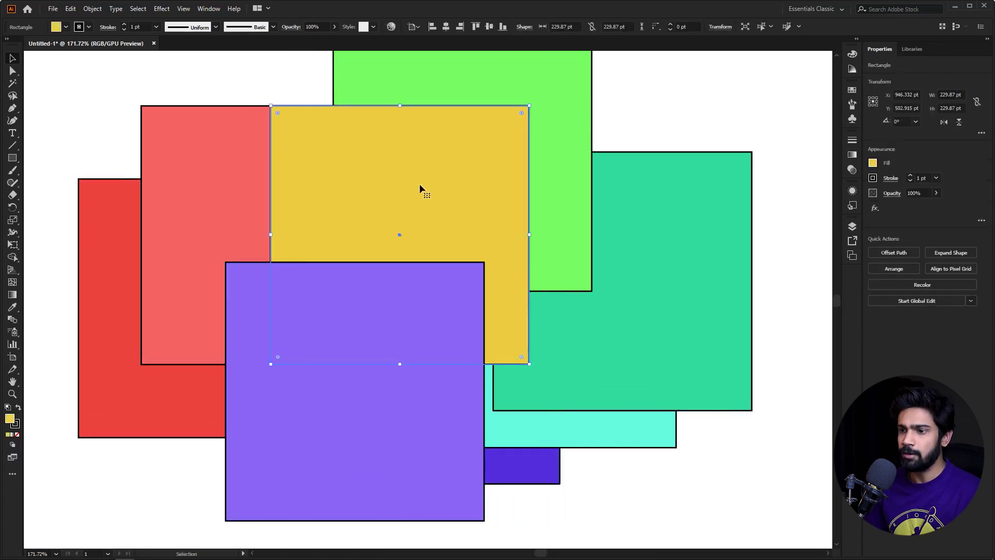
key(a)
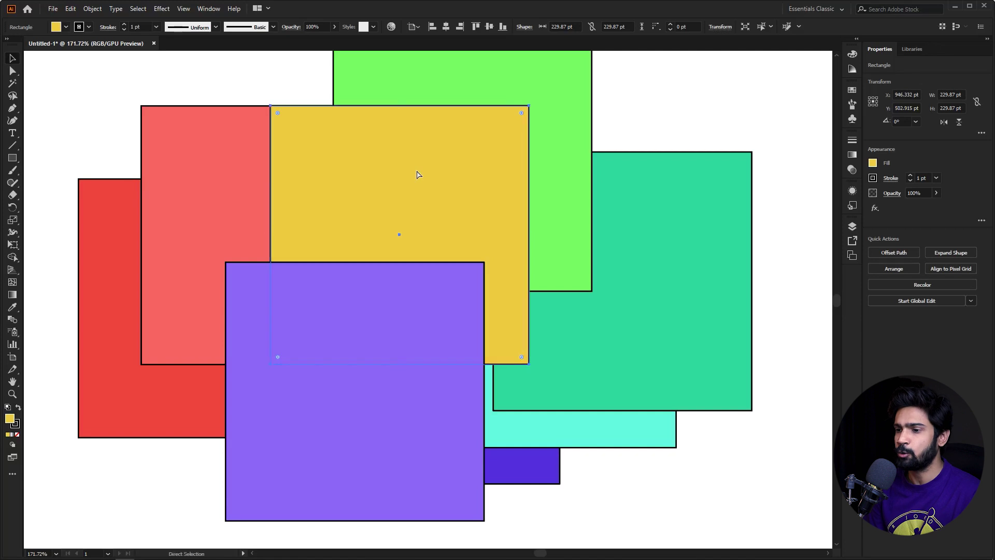
key(ctrl+bracketleft)
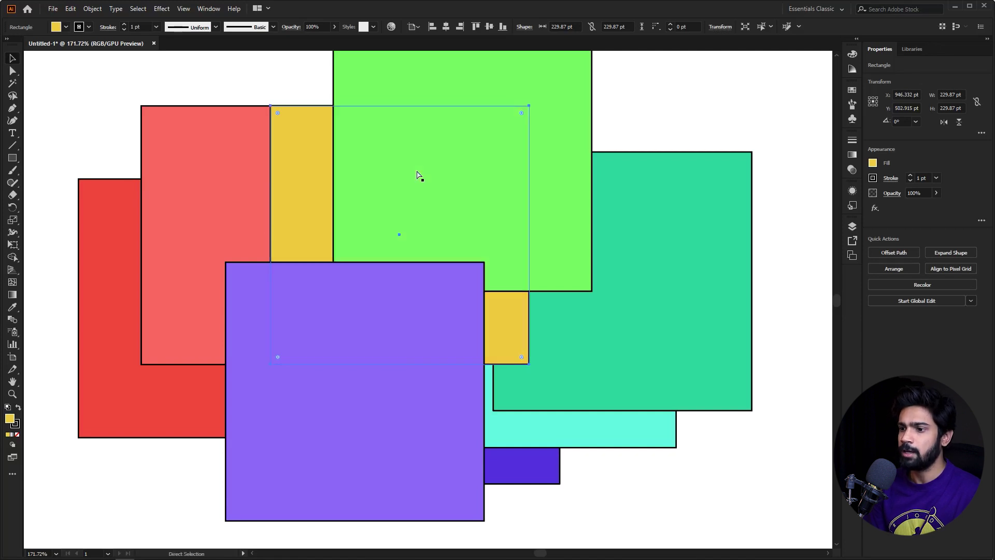
key(ctrl+bracketleft)
key(ctrl+bracketleft)
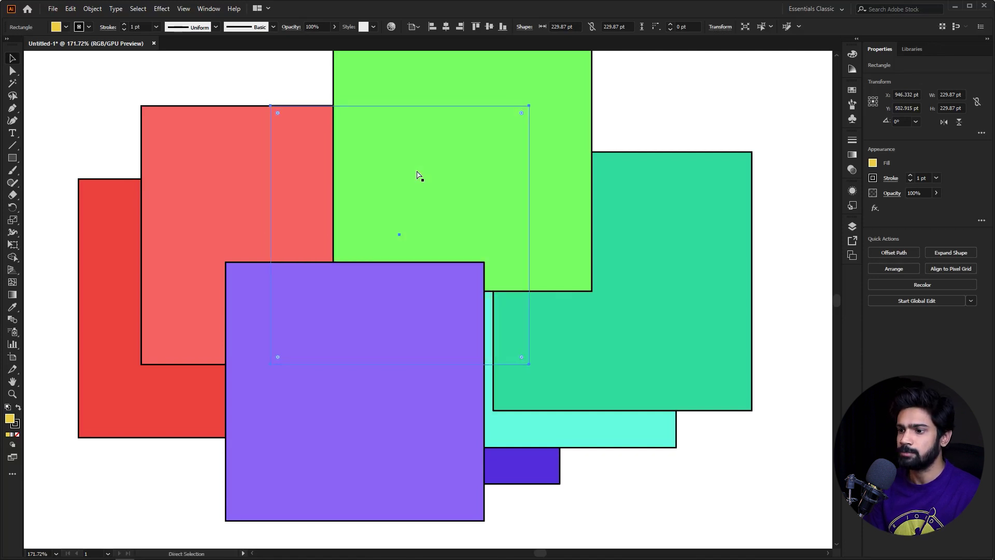
Bring the yellow square forward level by level until it lies above the light purple square.
key(ctrl+bracketright)
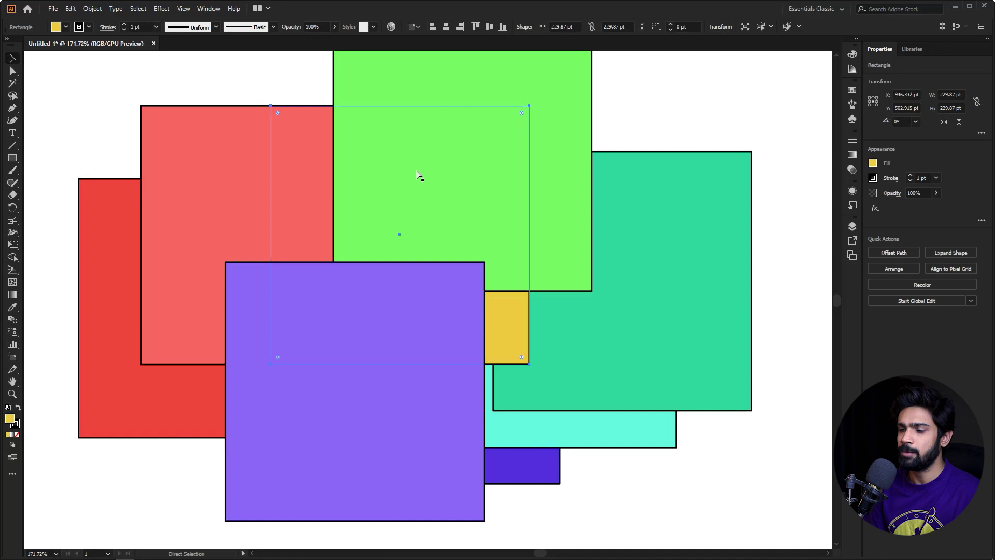
key(ctrl+bracketright)
key(ctrl+bracketright)
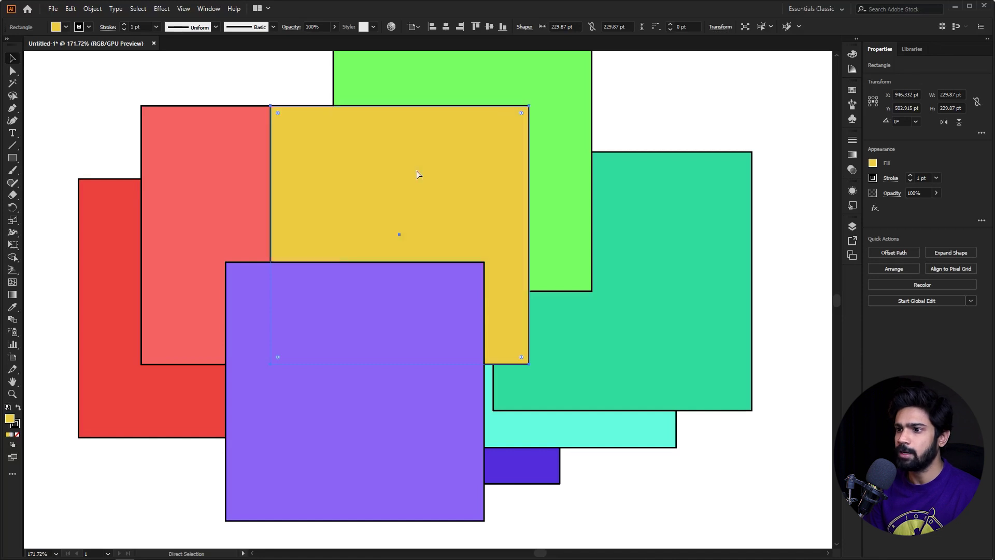
key(ctrl+bracketright)
Send the yellow square to the very back of the stack, and return it to the very front.
key(v)
key(ctrl)
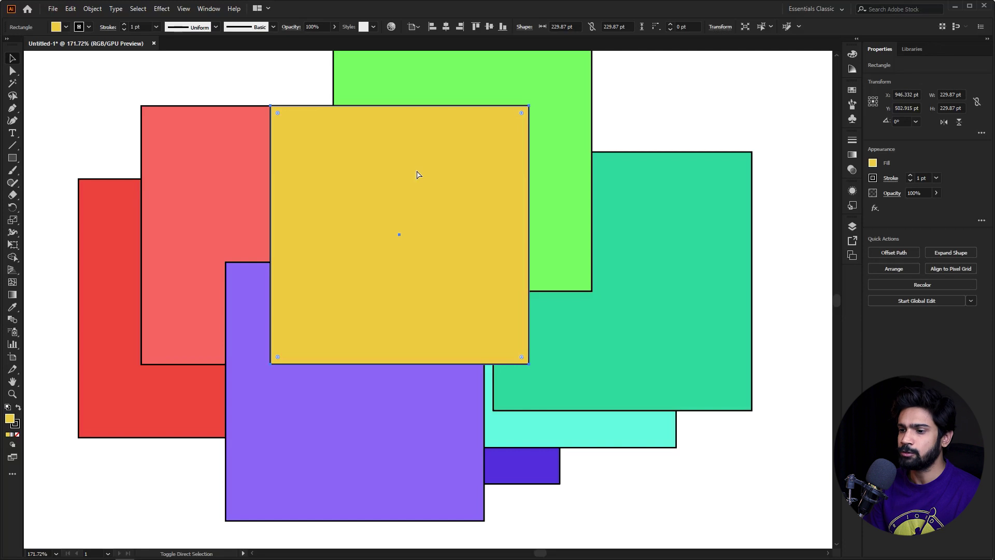
key(ctrl+shift+bracketleft)
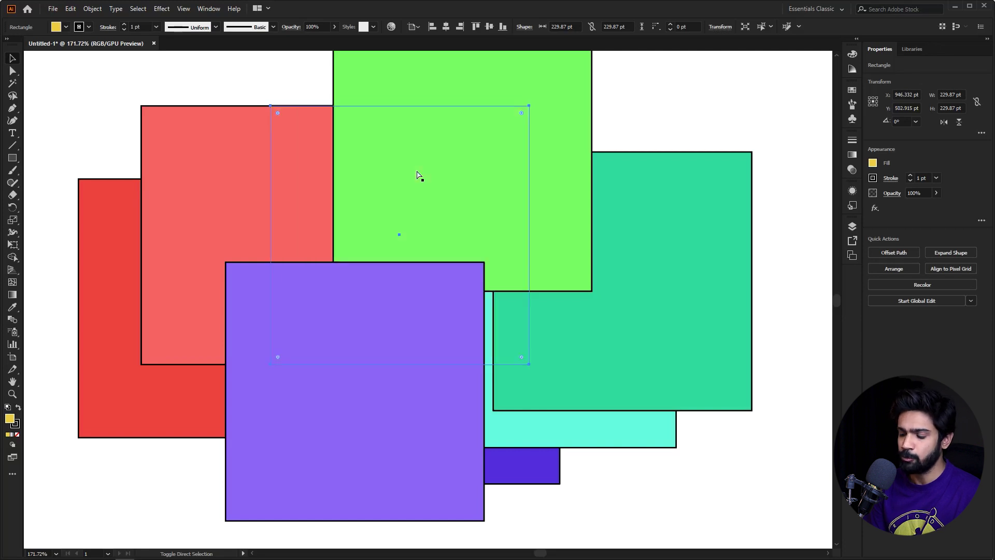
key(ctrl+shift+bracketright)
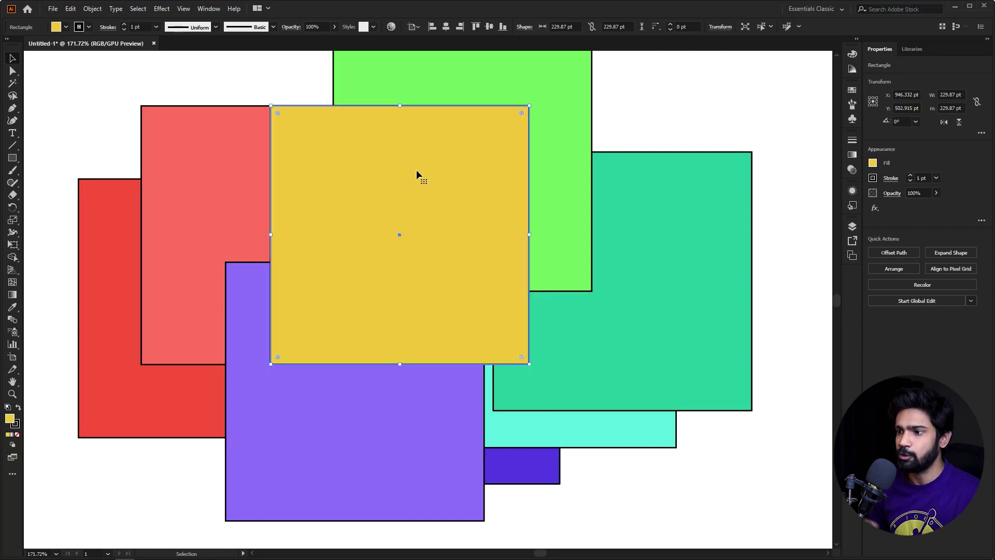
Bring the cyan square from behind the teal square to the very front of the stack.
click(724, 331)
click(669, 430)
key(a)
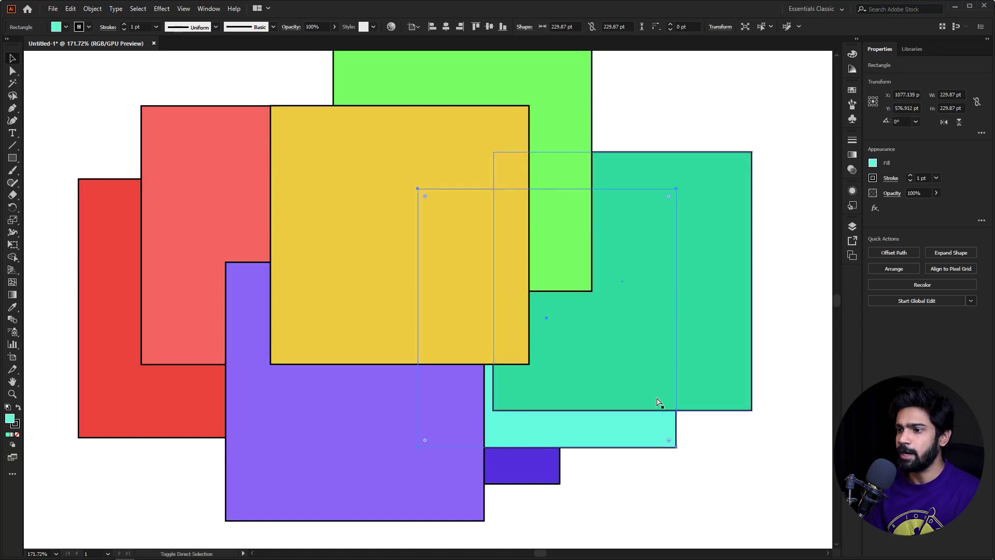
key(ctrl+bracketleft)
key(ctrl+shift+bracketright)
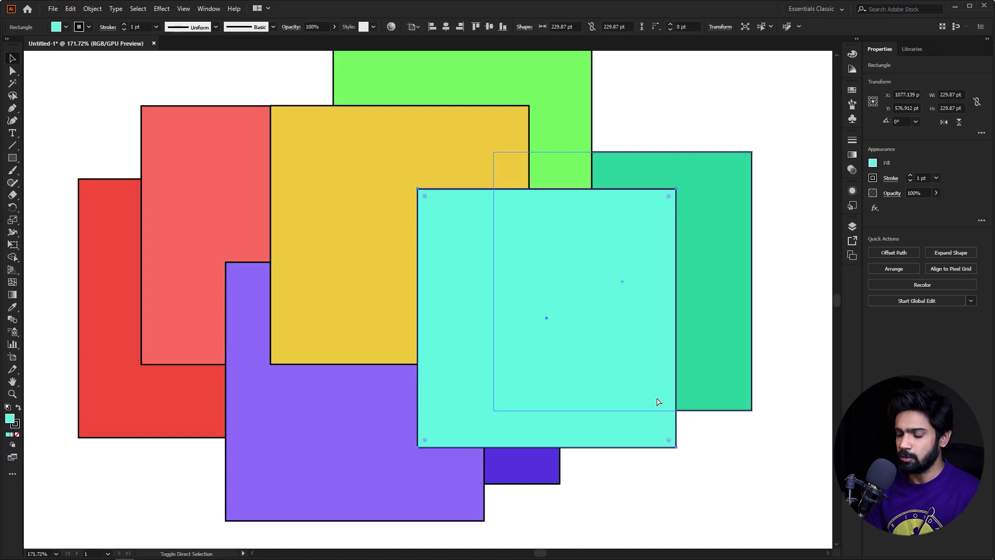
Send the cyan square to the very back, and step it forward and backward again, ending behind the teal square.
key(ctrl+shift+bracketleft)
key(ctrl+bracketright)
key(ctrl+bracketright)
key(ctrl+bracketright)
key(ctrl+bracketright)
key(ctrl+bracketright)
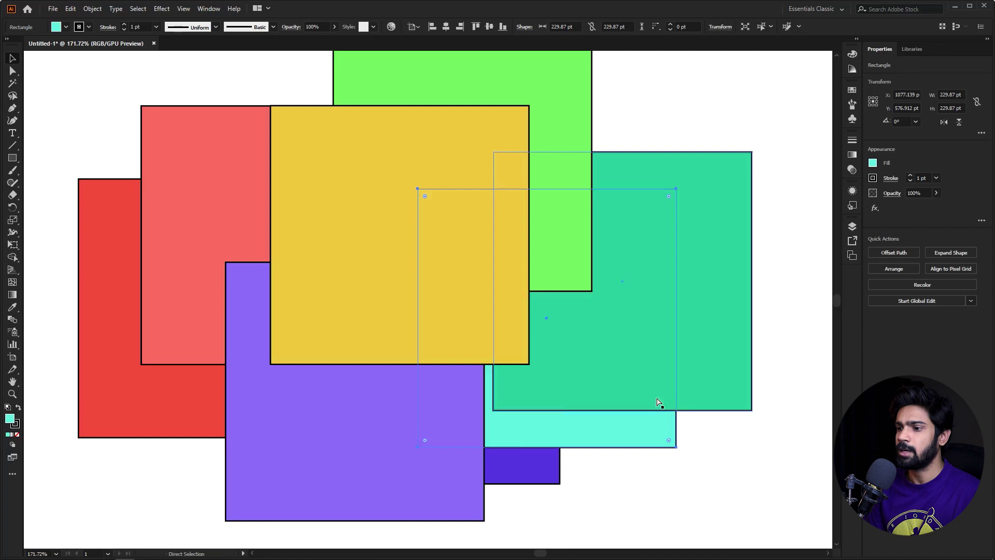
key(ctrl+bracketleft)
key(ctrl+bracketleft)
key(ctrl+bracketleft)
key(ctrl+bracketleft)
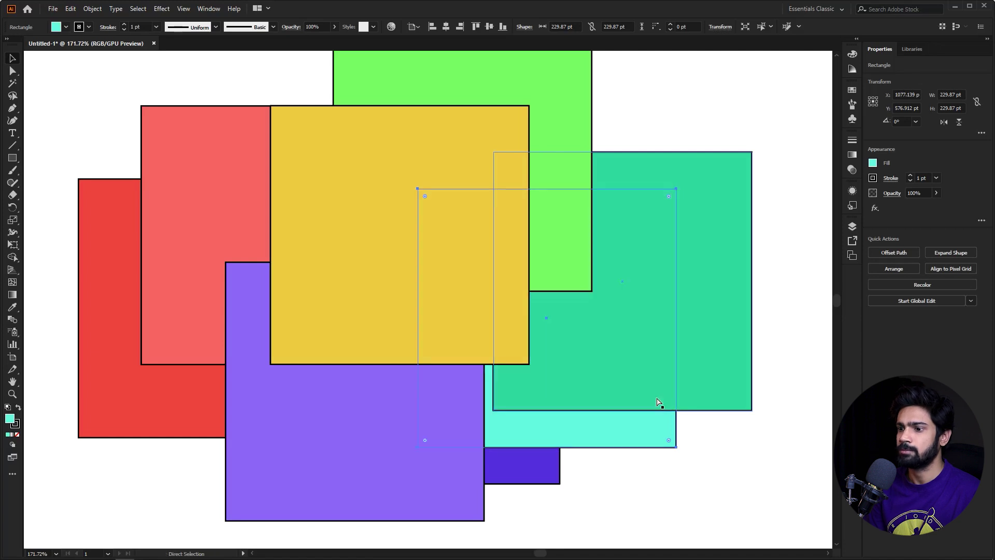
Bring the cyan square forward level by level until it lies above the yellow square.
key(ctrl+bracketright)
key(ctrl+bracketright)
key(ctrl+bracketright)
key(ctrl+bracketright)
key(ctrl+bracketright)
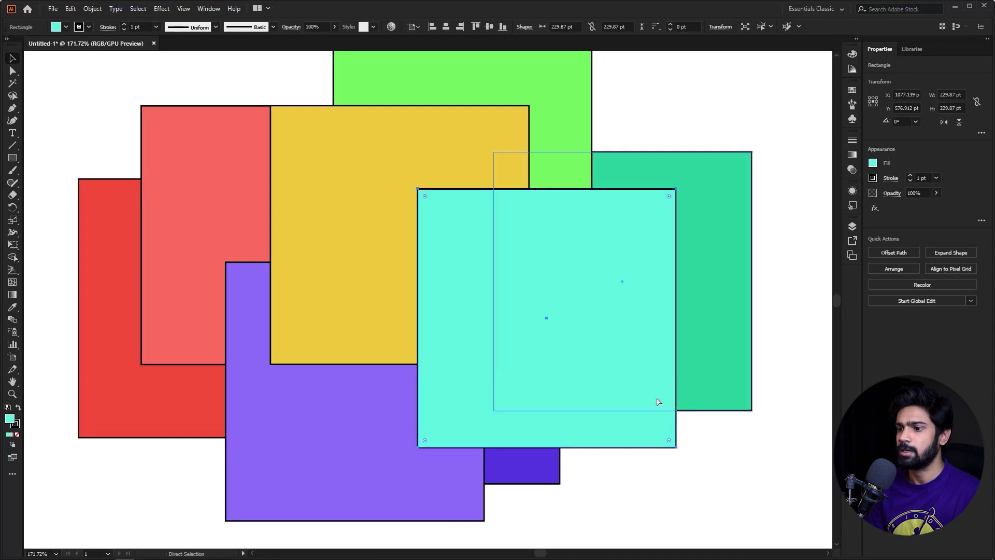
Select all the overlapping coloured squares on the artboard and delete them.
key(z)
drag(627, 390, 517, 377)
drag(466, 263, 382, 257)
key(v)
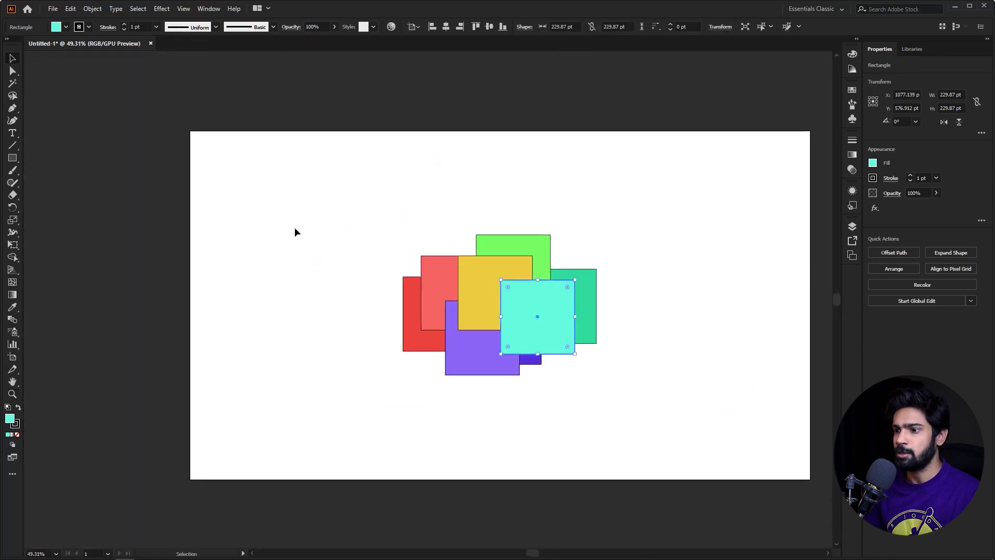
drag(285, 219, 664, 396)
key(Delete)
Show the colour settings, and draw a square about 107 pt wide near the artboard's upper-left corner.
key(z)
key(ctrl+0)
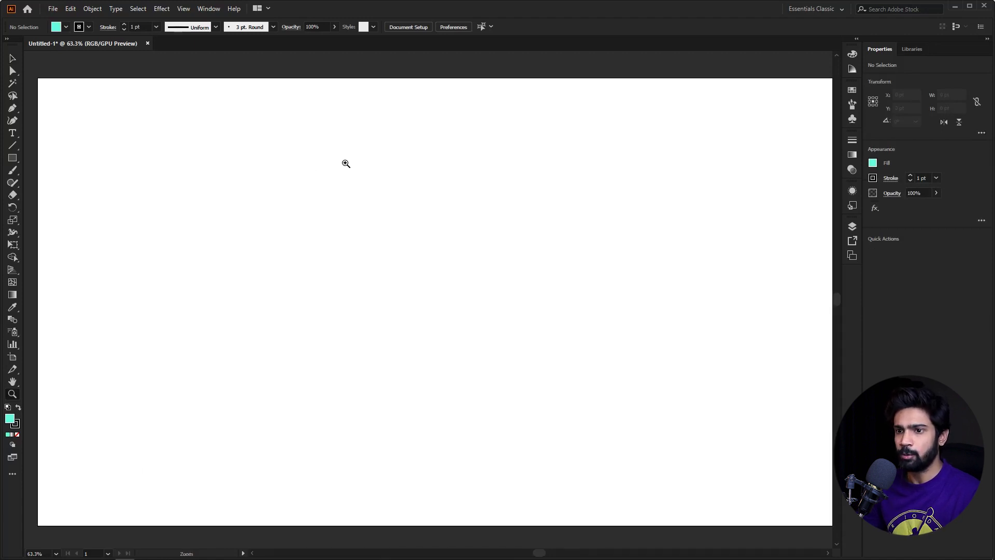
key(F6)
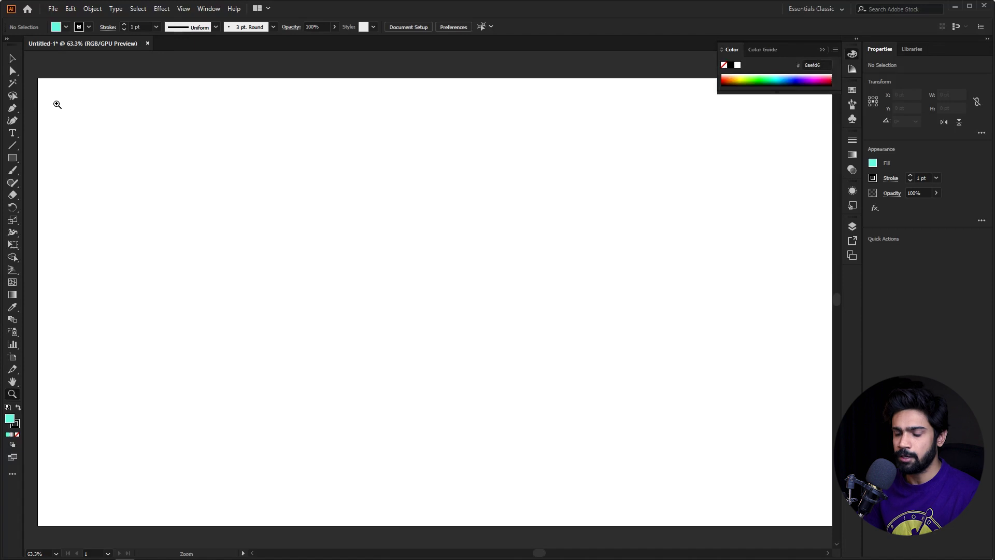
key(m)
drag(55, 102, 100, 147)
key(v)
click(164, 181)
drag(162, 172, 184, 165)
Change the new square's fill colour to the pink-red ff507a.
click(97, 133)
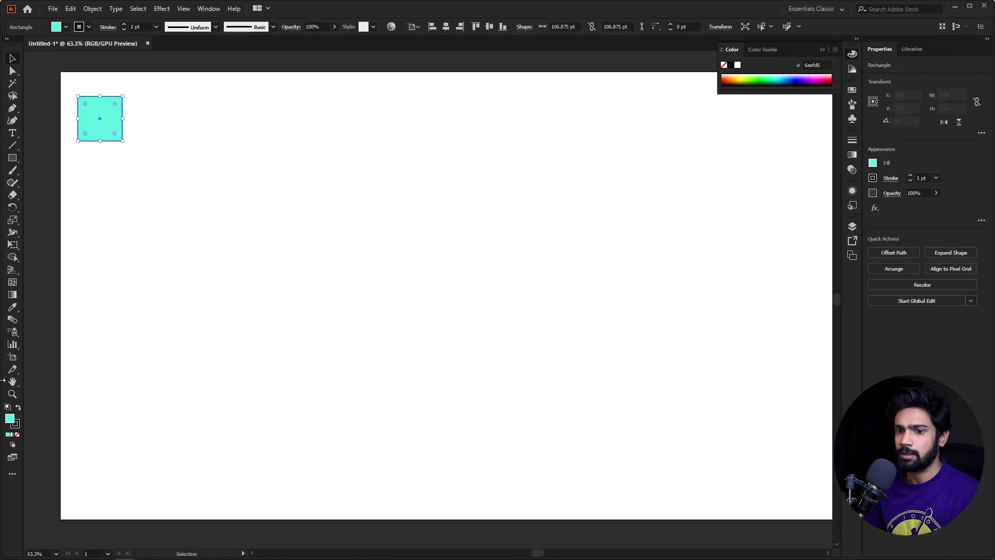
double_click(9, 418)
click(523, 220)
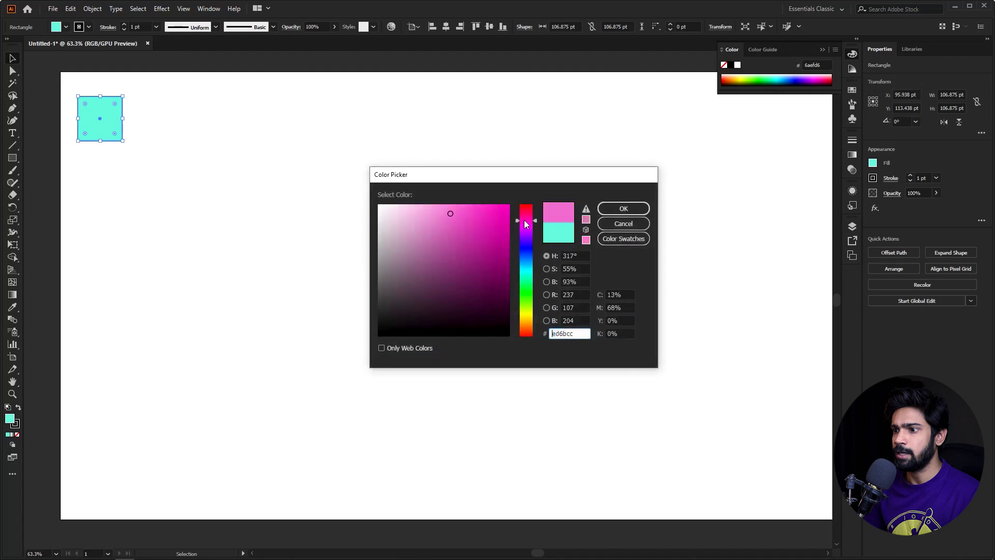
drag(477, 210, 468, 204)
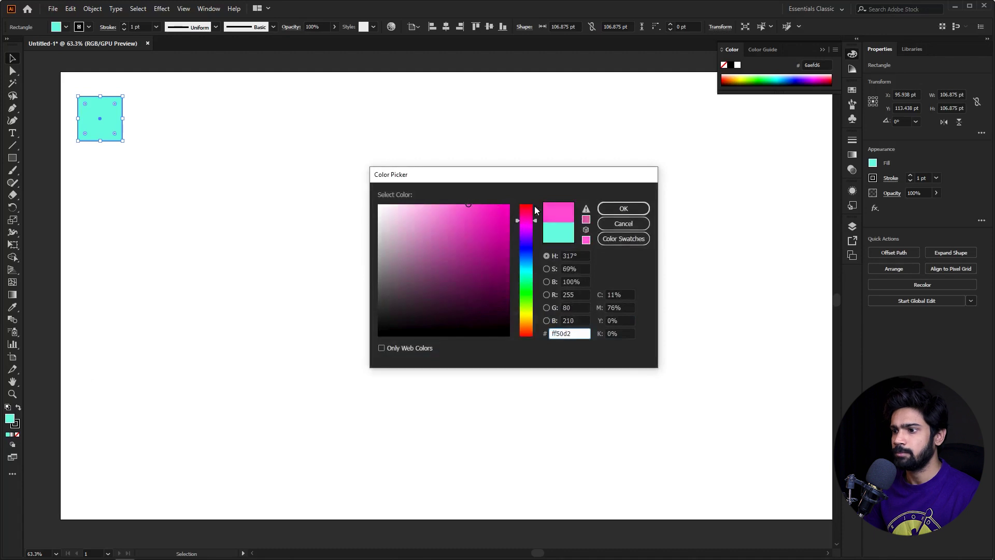
drag(536, 215, 532, 206)
click(610, 206)
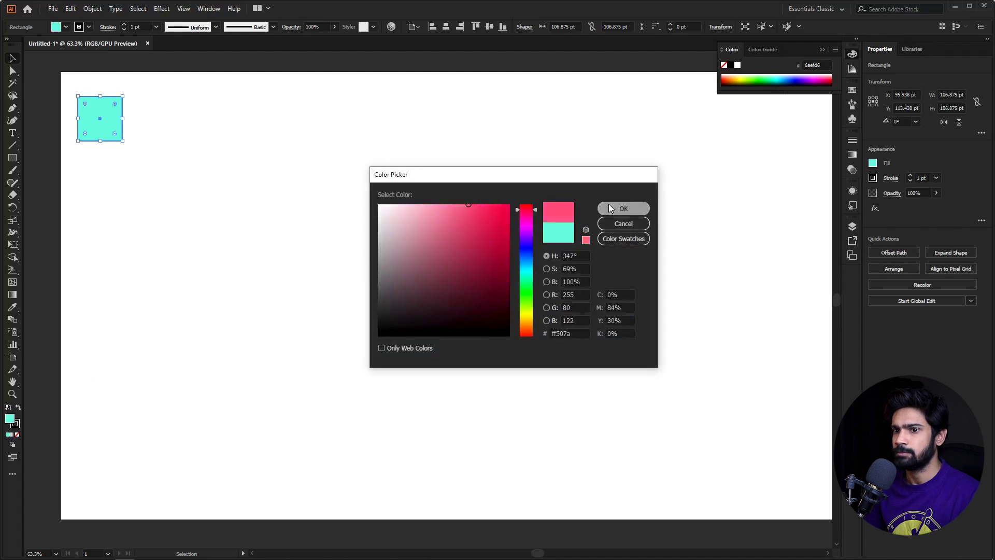
click(201, 168)
Place a copy of the pink square about 175 pt to its right on the same level.
drag(169, 158, 215, 153)
key(z)
key(v)
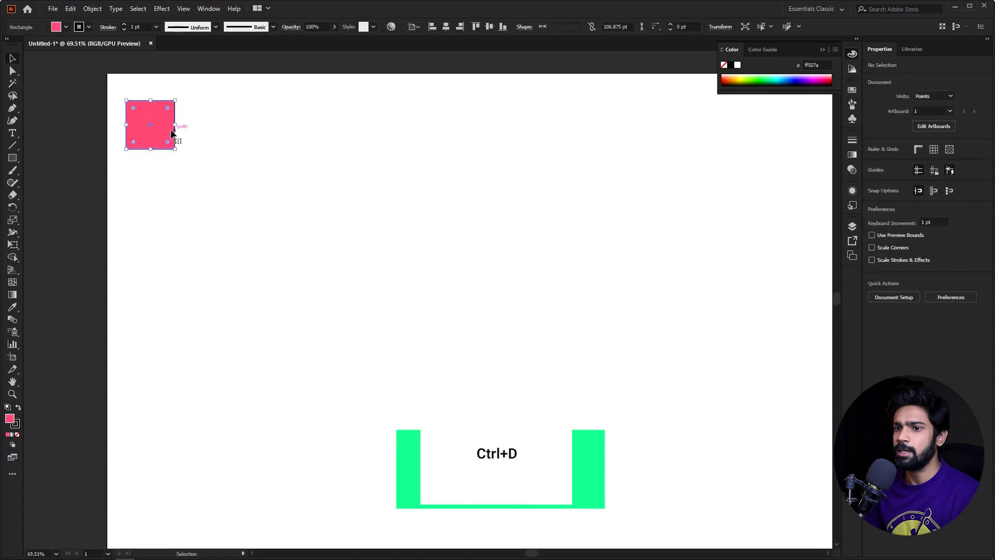
drag(156, 143, 235, 143)
click(275, 186)
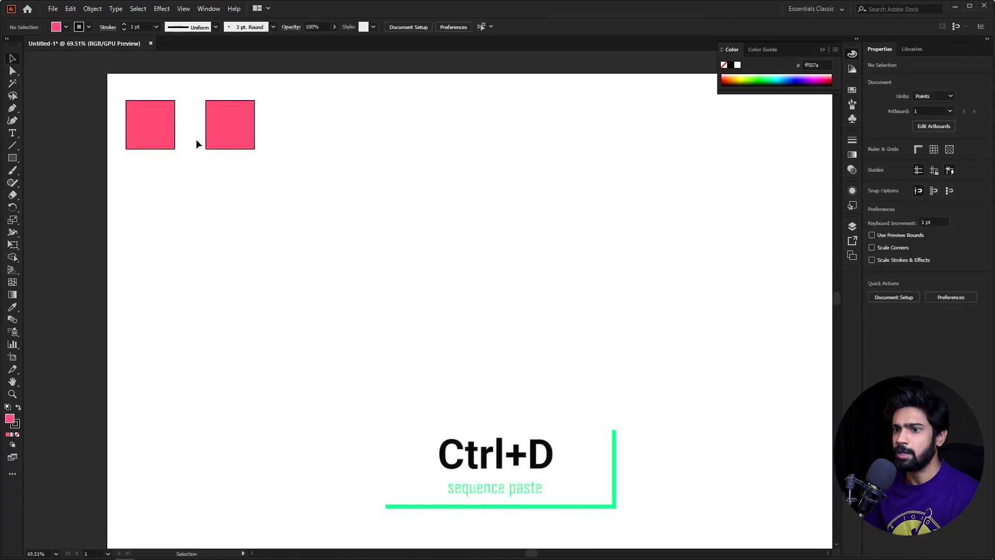
Repeat the copy of the second pink square six times to form an evenly spaced row of eight.
click(228, 134)
key(a)
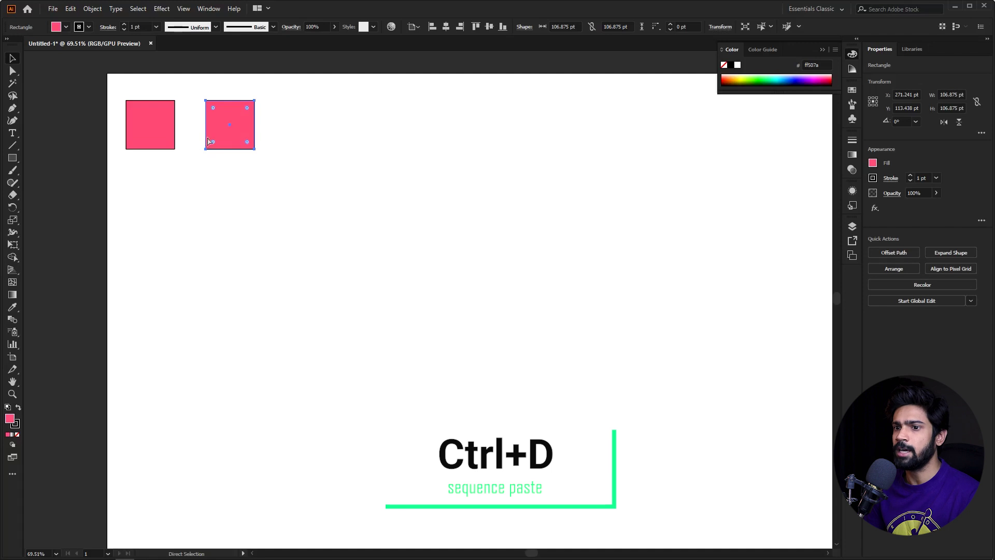
key(ctrl+d)
key(ctrl+d)
key(ctrl+d)
key(ctrl+d)
key(ctrl+d)
key(ctrl+d)
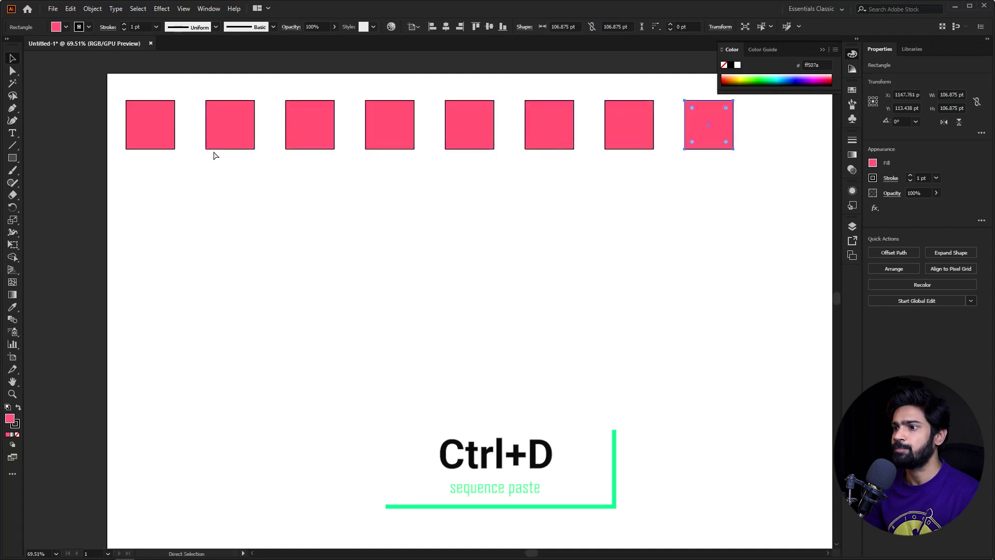
Undo the six repeated copies, leaving the first two pink squares.
key(ctrl+z)
key(ctrl+z)
key(ctrl+z)
key(ctrl+z)
key(ctrl+z)
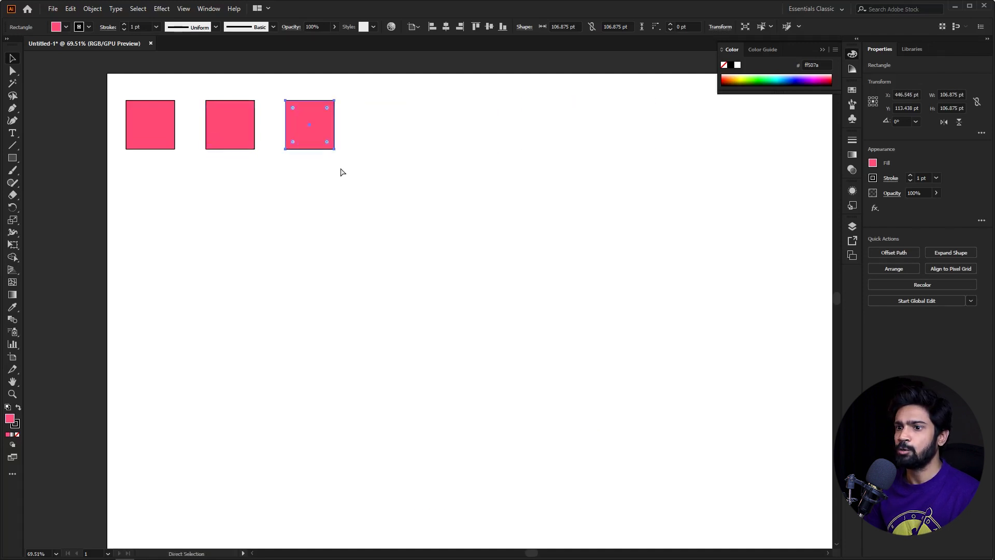
key(ctrl+z)
Try moving the second pink square about 245 pt to the right and repeating the move, and undo the moves.
key(v)
drag(237, 131, 349, 130)
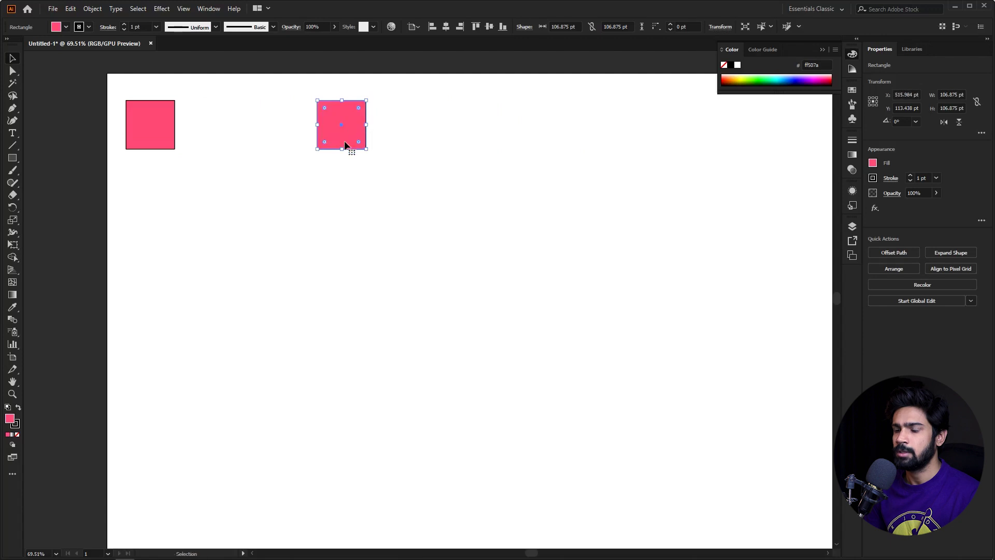
key(ctrl+d)
key(ctrl+z)
key(ctrl+z)
key(ctrl+z)
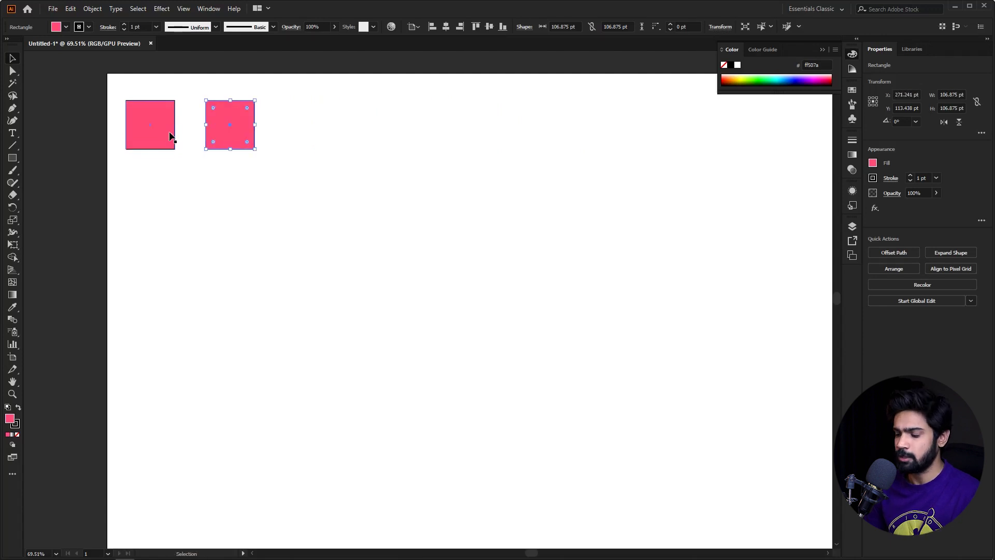
Copy the first pink square about 370 pt to its right, and repeat the copy along the row.
drag(146, 132, 314, 134)
key(ctrl+d)
key(ctrl+d)
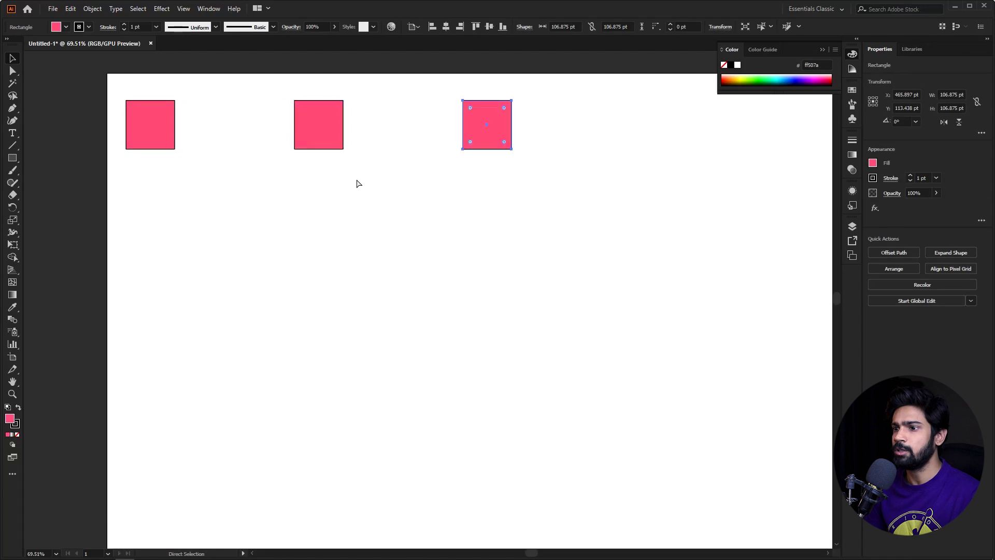
key(ctrl+d)
drag(432, 204, 291, 238)
Undo the widely spaced copies, leaving the original pink square.
key(ctrl+z)
key(ctrl+z)
key(ctrl+z)
key(ctrl+z)
Place a copy of the original pink square about 132 pt to its right.
drag(113, 200, 191, 206)
ctrl+drag(191, 206, 243, 220)
alt+drag(207, 179, 277, 180)
Select both pink squares, and copy the pair about 340 pt to the right.
drag(290, 249, 365, 173)
drag(404, 301, 238, 279)
key(z)
drag(230, 173, 193, 172)
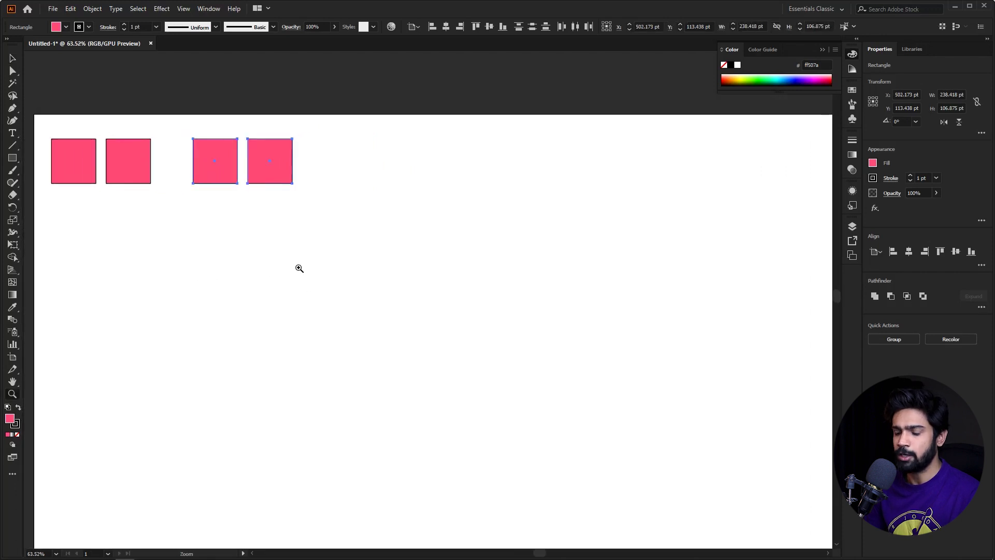
Repeat the copy of the pair of pink squares four times along the row.
key(ctrl+d)
key(ctrl+d)
key(ctrl+d)
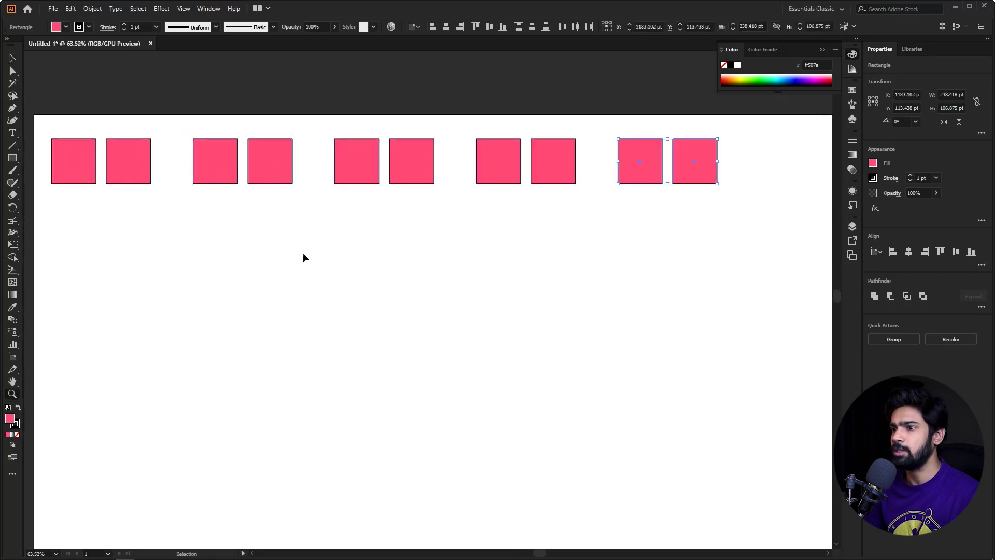
key(ctrl+d)
Undo all the copies of the pair, leaving the first two pink squares.
drag(568, 265, 515, 274)
key(ctrl+z)
key(ctrl+z)
key(ctrl+z)
key(ctrl+z)
key(ctrl+z)
Delete the second pink square, keeping the original one.
drag(273, 222, 372, 227)
click(276, 217)
click(276, 190)
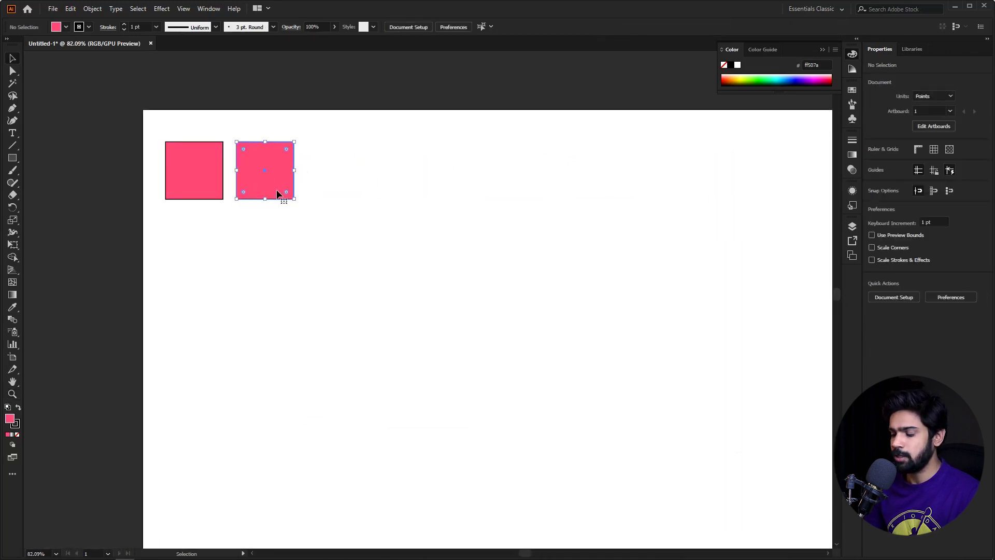
key(Delete)
Copy the pink square diagonally about 116 pt right and 126 pt down, and repeat the copy five times.
click(203, 170)
drag(203, 170, 260, 228)
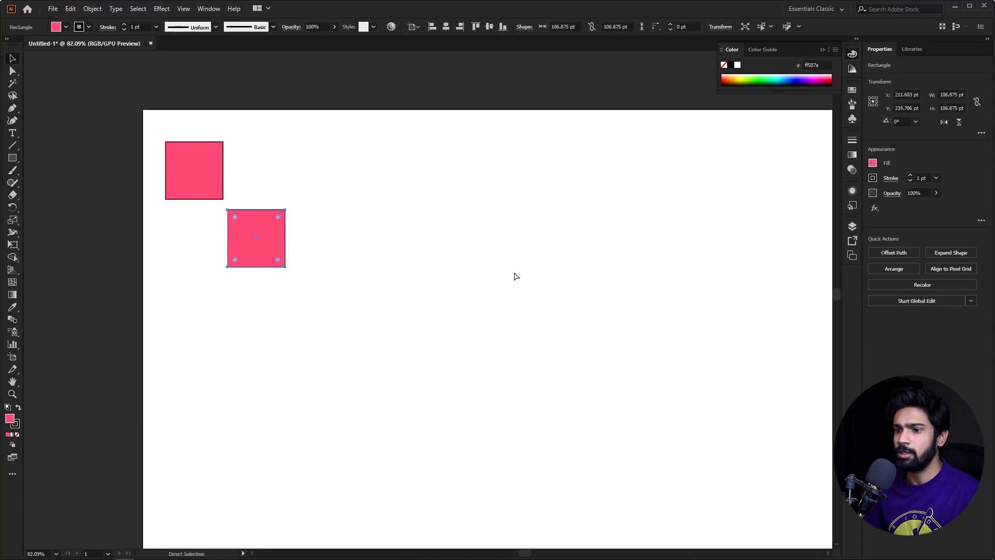
key(ctrl+d)
key(ctrl+d)
key(ctrl+d)
key(ctrl+d)
key(ctrl+d)
drag(513, 271, 473, 166)
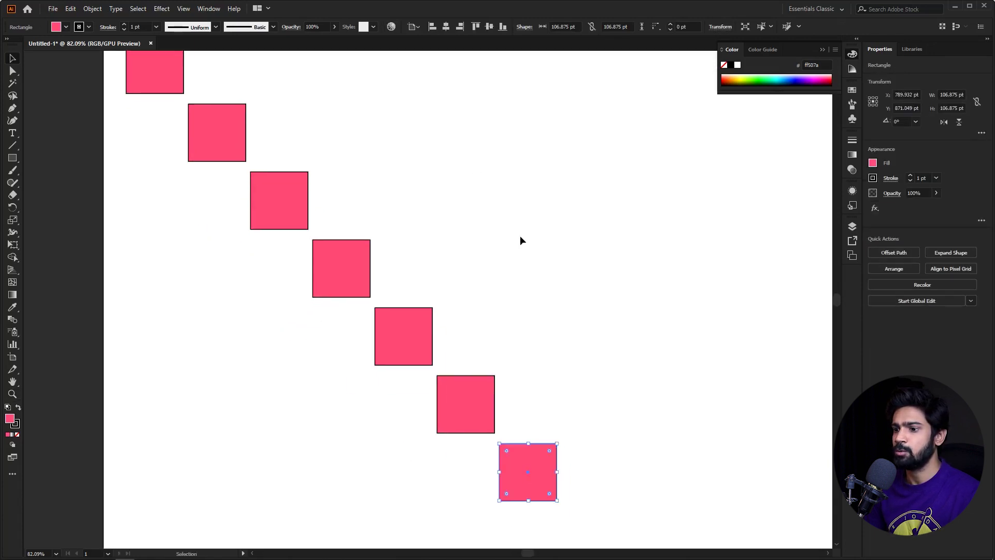
Repeat the diagonal copy of the pink square five more times.
key(z)
drag(507, 245, 389, 257)
key(ctrl+d)
key(ctrl+d)
key(ctrl+d)
key(ctrl+d)
key(ctrl+d)
Undo all the diagonal copies, leaving only the original pink square.
key(ctrl+z)
key(ctrl+z)
key(ctrl+z)
key(ctrl+z)
key(ctrl+z)
key(ctrl+z)
key(ctrl+z)
key(ctrl+z)
key(ctrl+z)
key(ctrl+z)
key(ctrl+z)
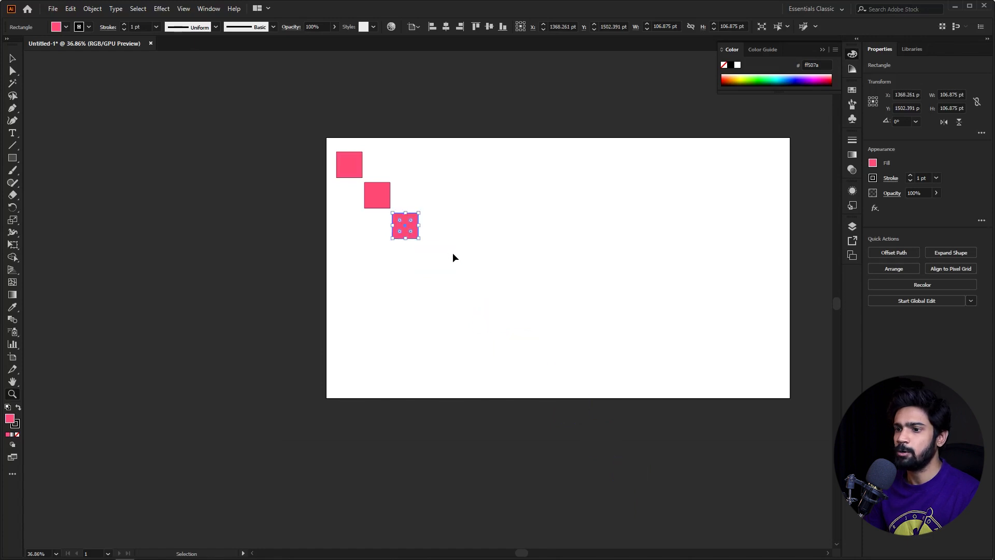
key(z)
drag(451, 240, 478, 240)
key(v)
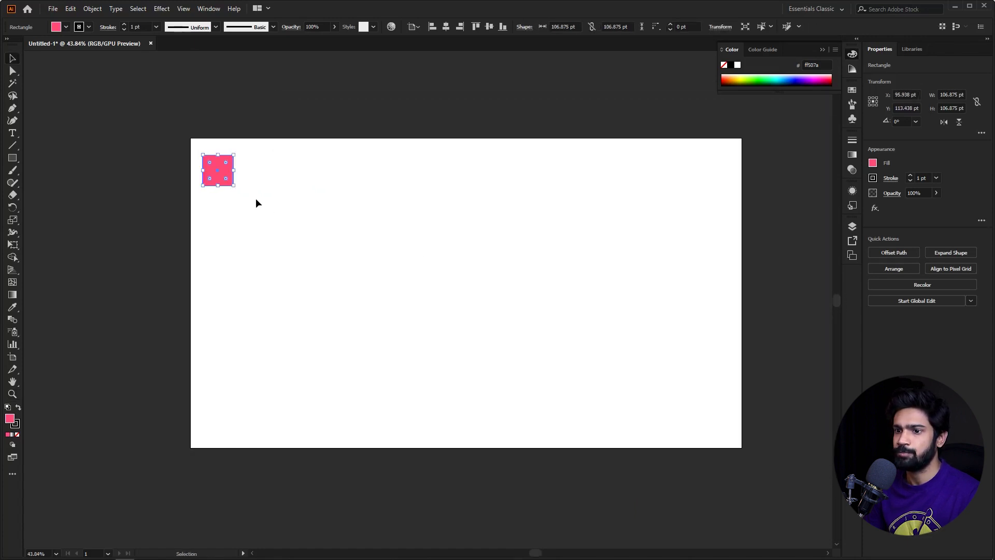
Copy the pink square about 139 pt straight down, and copy that pair about 137 pt to the right, forming a two-by-two block.
key(z)
drag(222, 176, 282, 212)
key(v)
drag(220, 172, 223, 230)
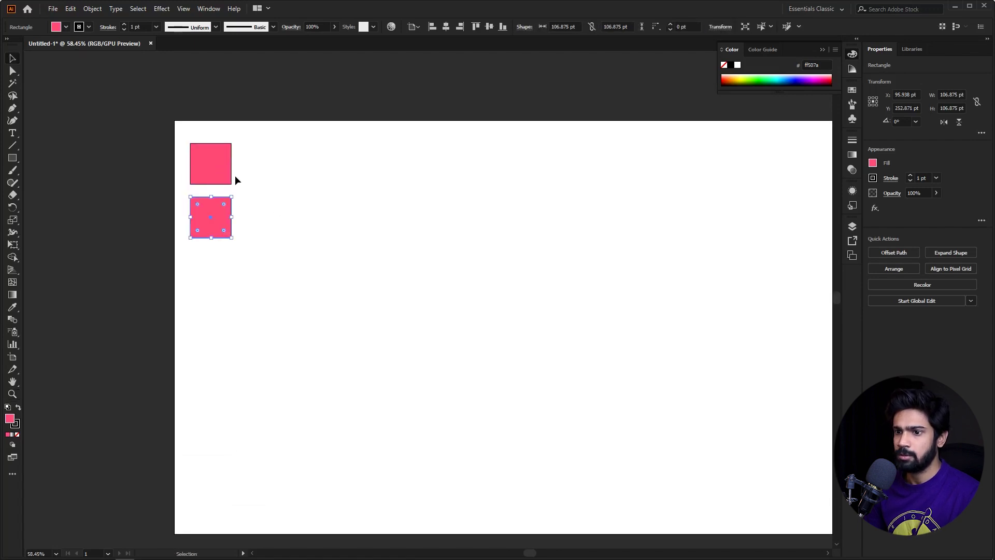
shift+click(216, 181)
drag(216, 176, 268, 181)
Copy the block of four squares about 360 pt to the right and repeat the copy along the row.
drag(358, 272, 355, 182)
scroll(419, 248, right, 3)
key(ctrl+d)
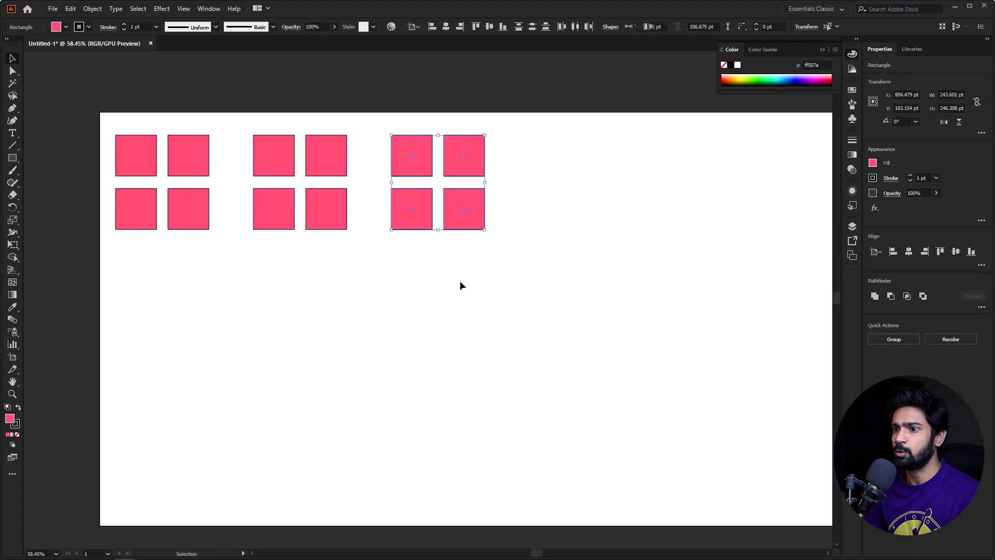
scroll(459, 281, down, 3)
key(ctrl+d)
key(ctrl+d)
drag(601, 299, 309, 286)
key(ctrl+d)
Delete all the pink squares from the artboard.
key(z)
drag(505, 333, 571, 331)
drag(660, 151, 606, 226)
drag(530, 241, 572, 238)
key(v)
drag(710, 118, 192, 375)
key(Delete)
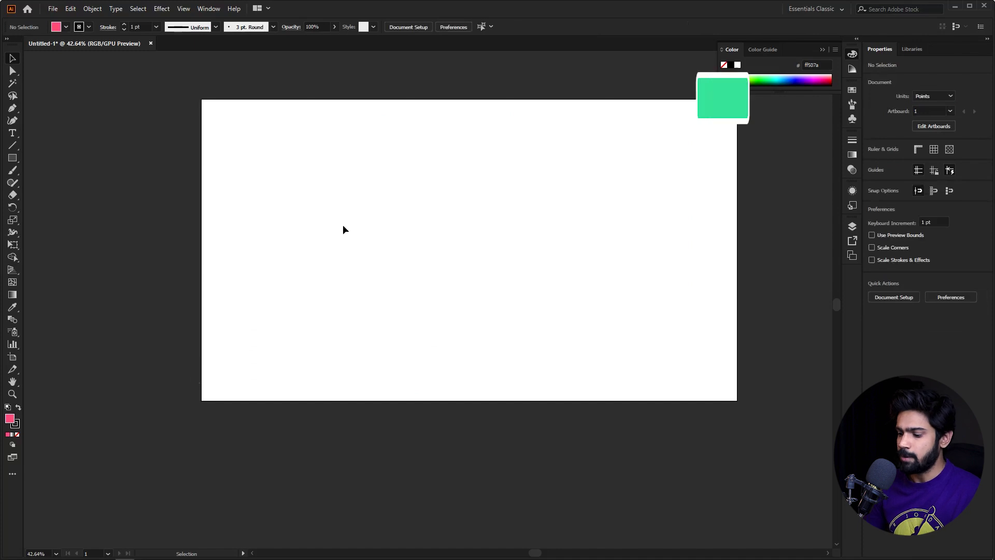
Add the point text "welcome to artsnpaper" in the upper part of the empty artboard.
key(ctrl+0)
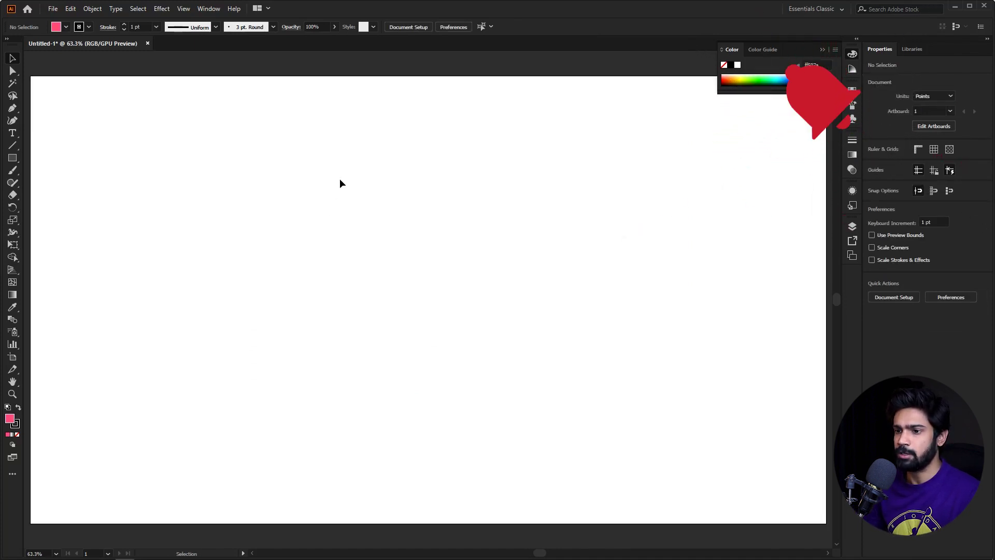
key(t)
click(281, 209)
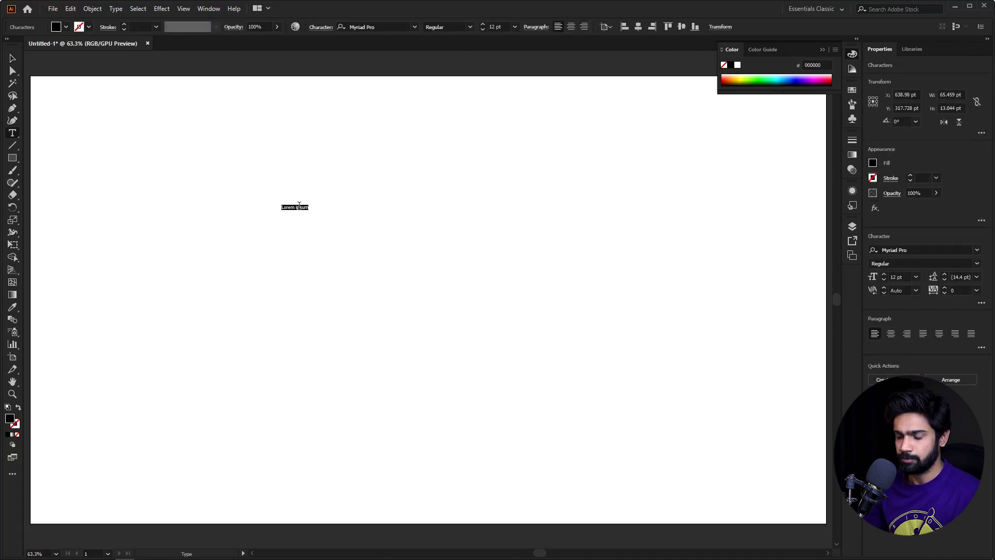
text(welcome to artsn)
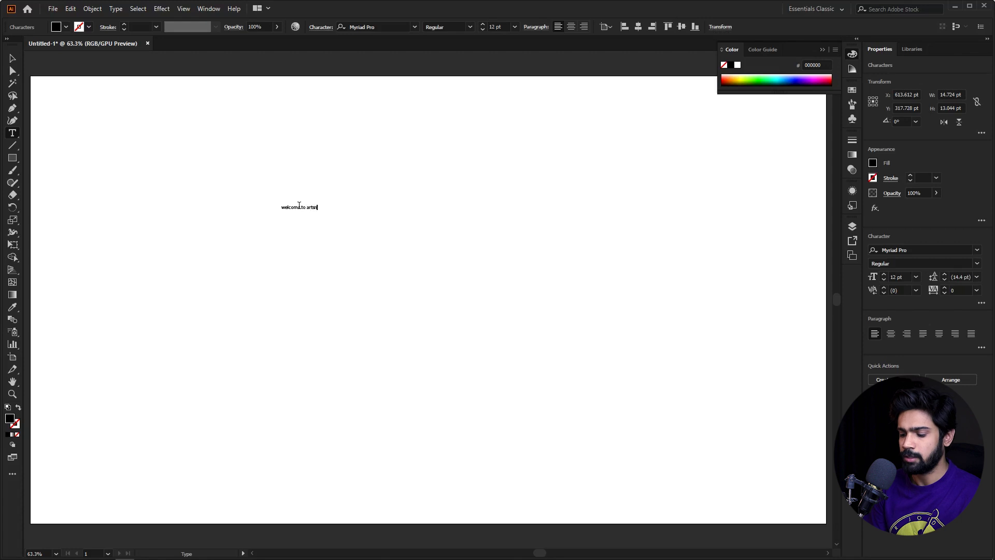
text(paper)
key(Escape)
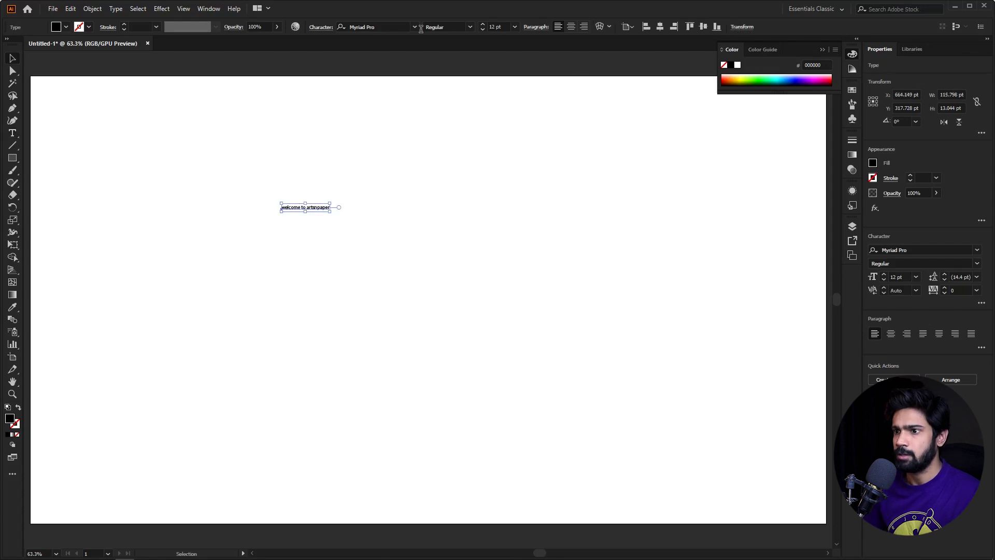
Set the text's font to Montserrat Bold and its size to 100 pt.
click(388, 24)
text(mont)
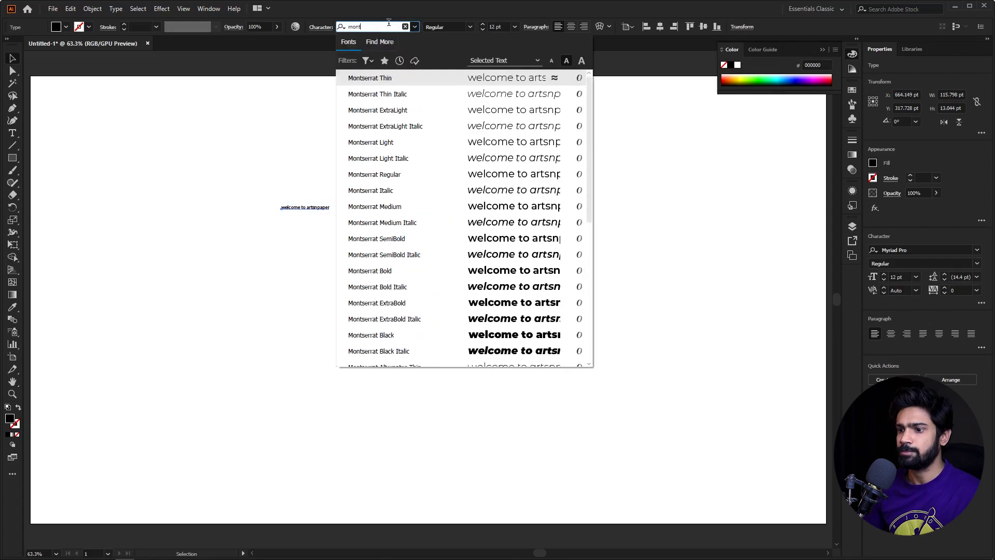
click(431, 272)
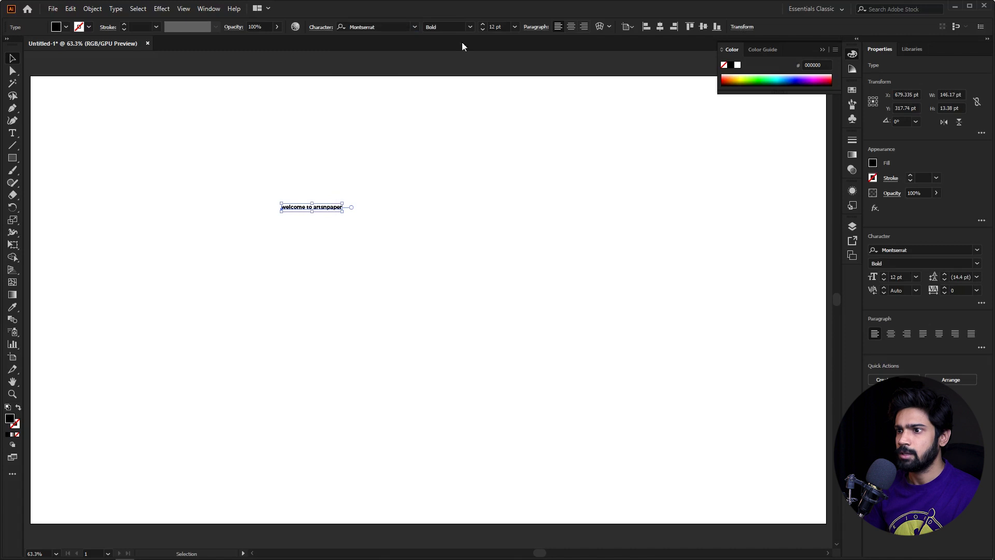
double_click(496, 26)
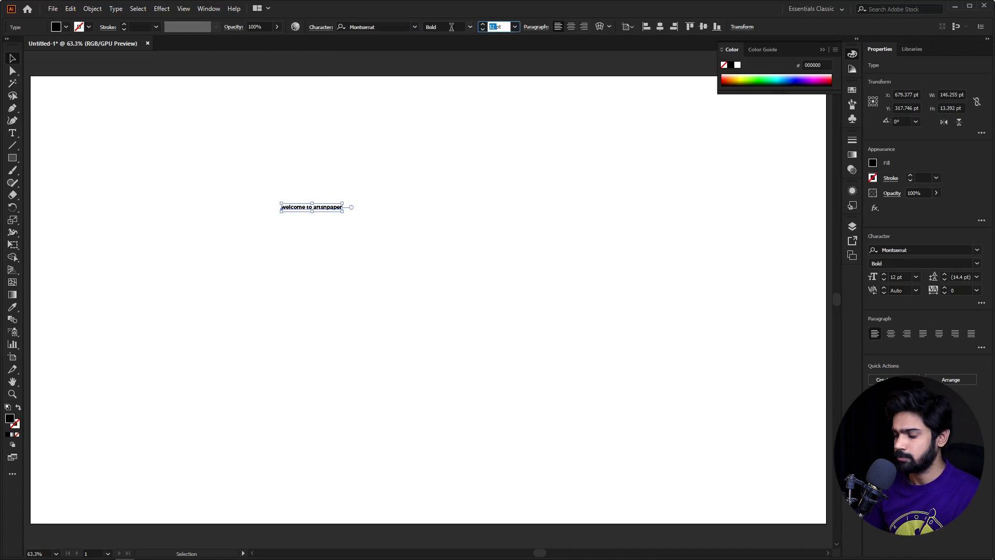
text(100)
key(Return)
click(435, 242)
Center the text horizontally and vertically on the artboard.
click(445, 213)
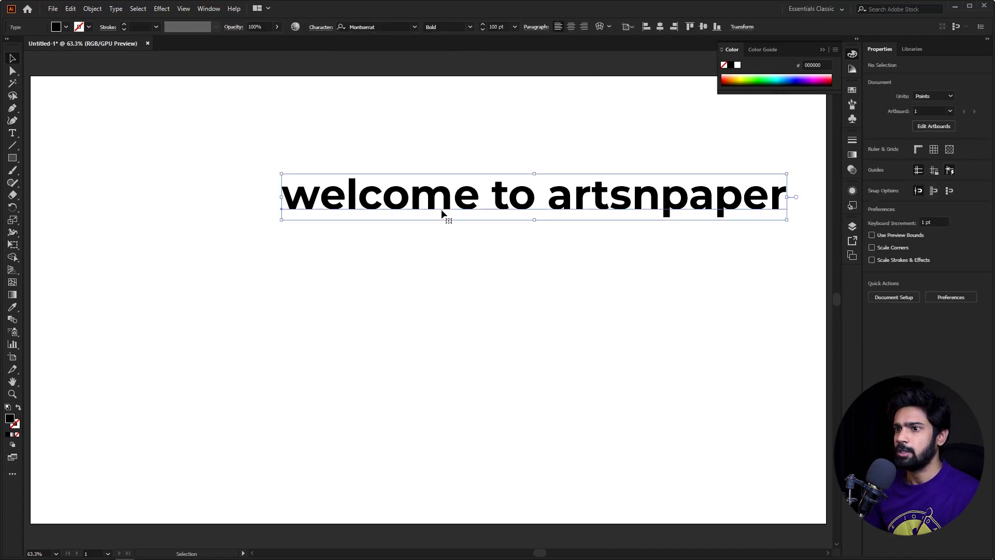
click(659, 26)
click(703, 26)
click(487, 190)
Show the Character settings for the text and preview the tracking presets on it.
key(ctrl+space)
drag(390, 351, 420, 356)
click(545, 302)
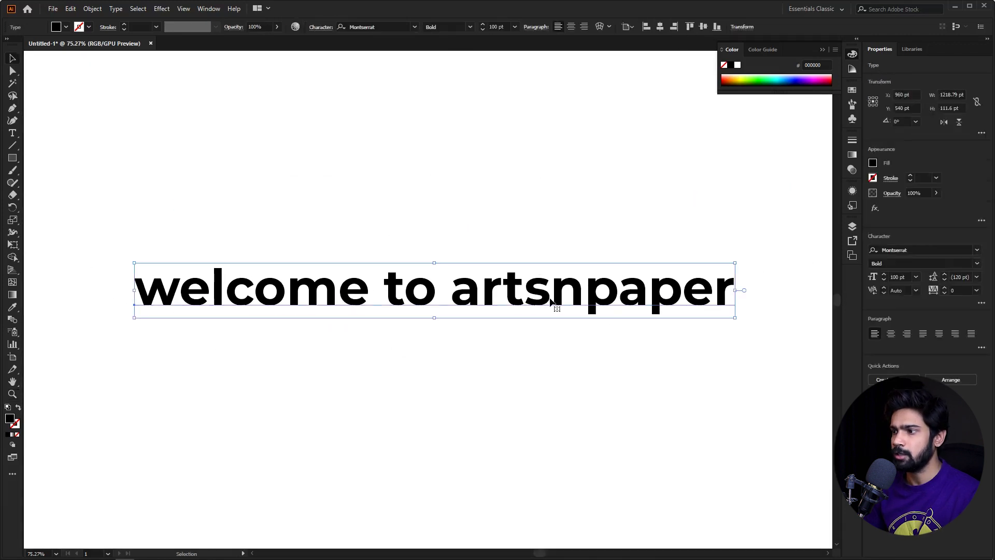
key(ctrl+t)
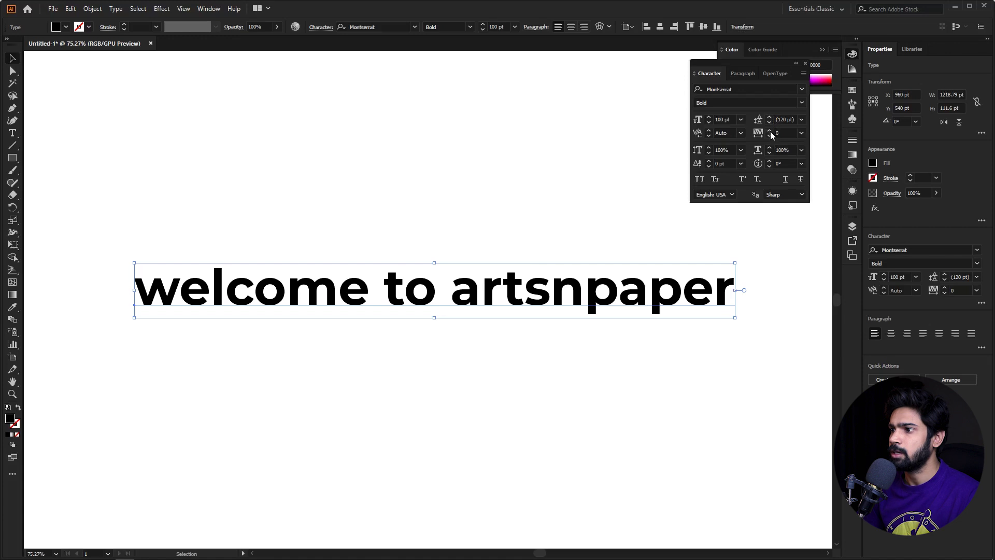
click(801, 133)
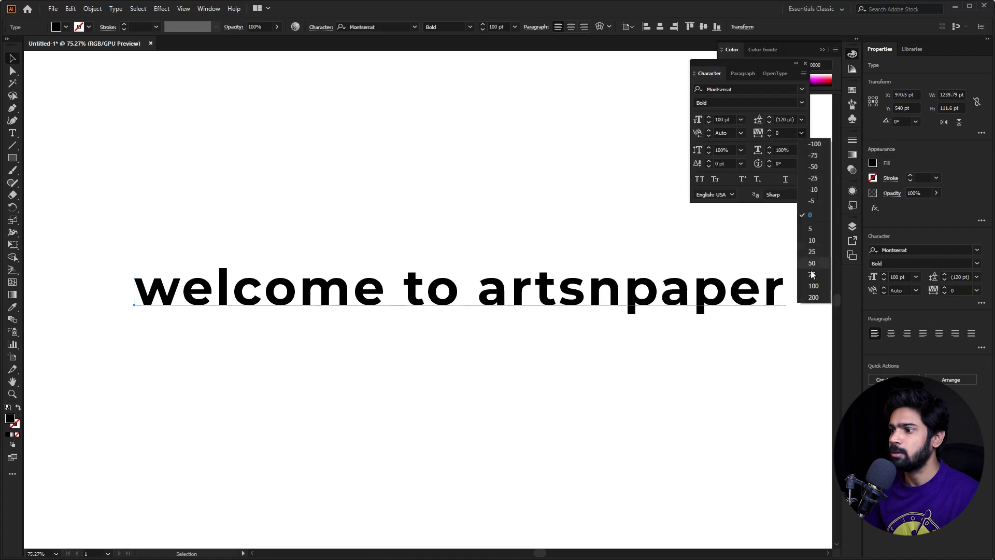
click(557, 315)
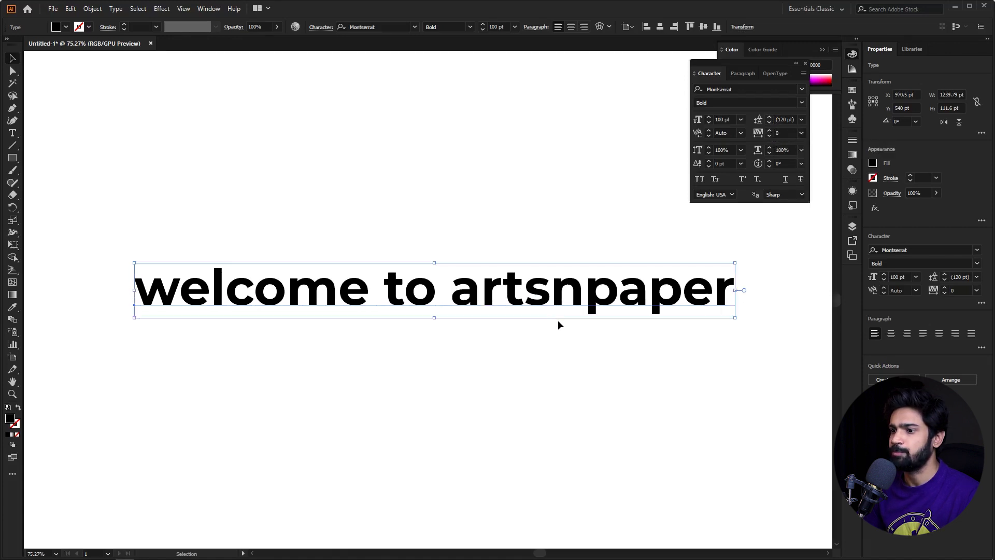
triple_click(266, 292)
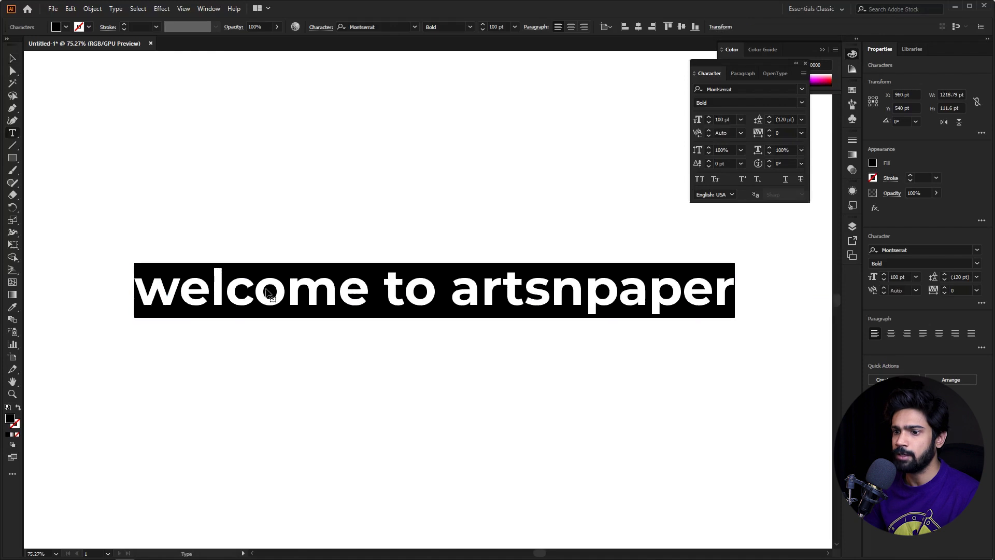
key(Escape)
triple_click(297, 315)
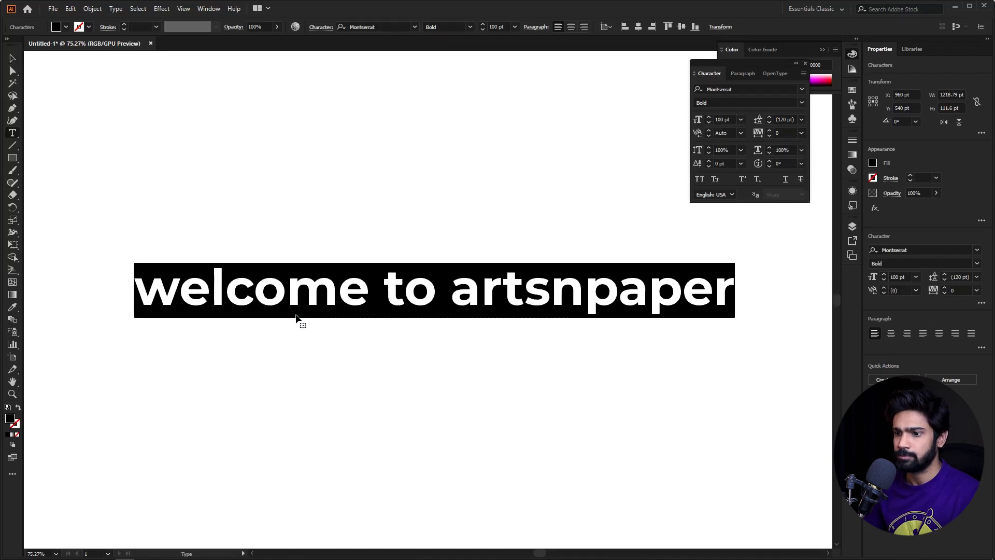
click(375, 434)
Select all the characters of "welcome to artsnpaper" and widen their tracking to 160.
click(346, 300)
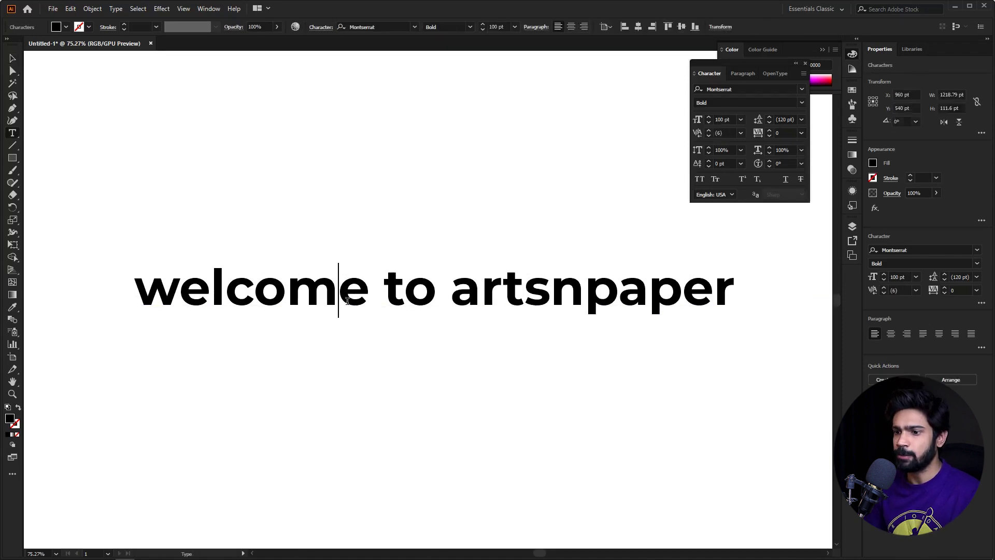
key(ctrl+a)
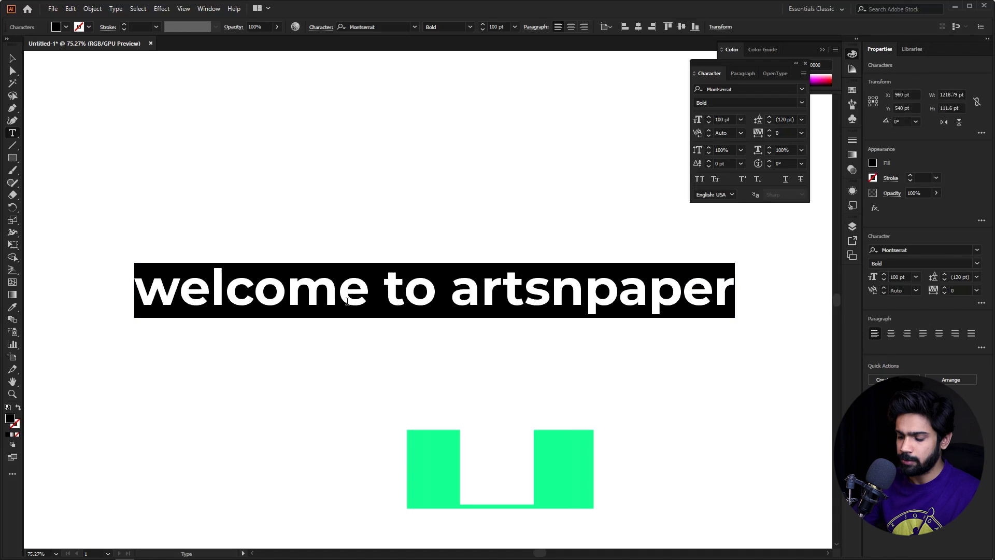
key(ctrl+minus)
key(ctrl+minus)
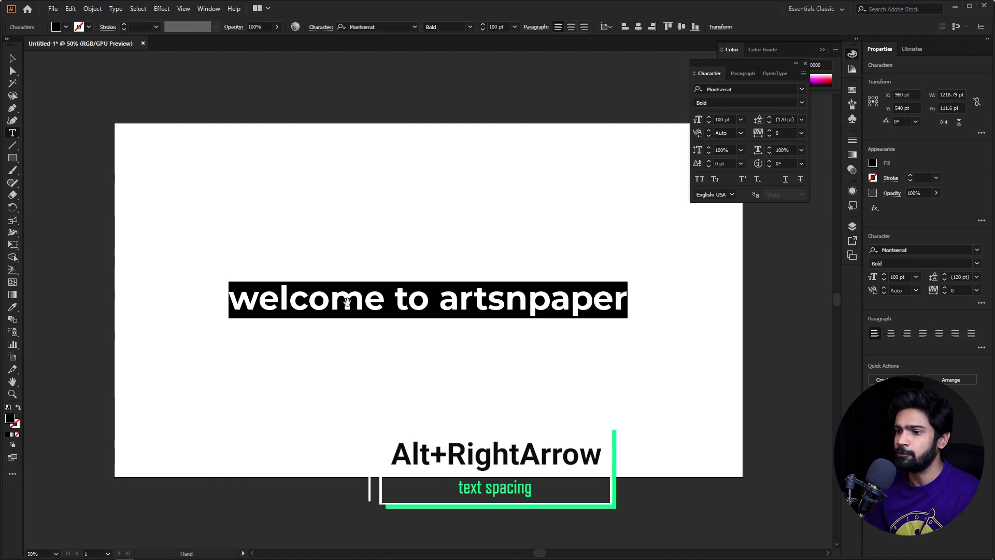
key(alt+Right)
key(alt+Right)
key(alt+Right)
key(alt+Right)
key(alt+Right)
key(alt+Right)
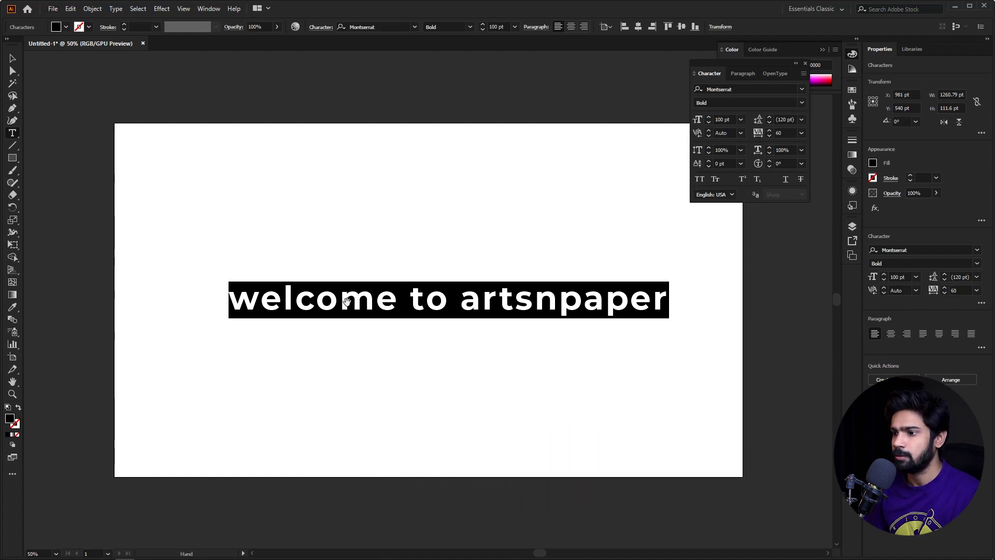
key(alt+Right)
key(alt+Right)
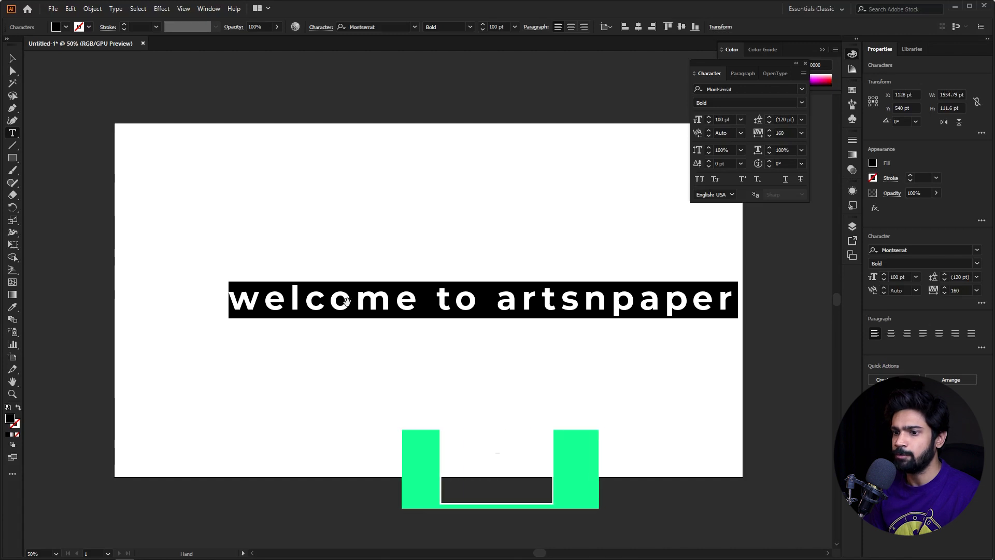
Tighten the tracking of the selected text to -160.
key(alt+Left)
key(alt+Left)
key(alt+Left)
key(alt+Left)
key(alt+Left)
key(alt+Left)
key(alt+Left)
key(alt+Left)
key(alt+Left)
key(alt+Left)
key(alt+Left)
key(alt+Left)
key(alt+Left)
key(alt+Left)
key(alt+Left)
key(alt+Left)
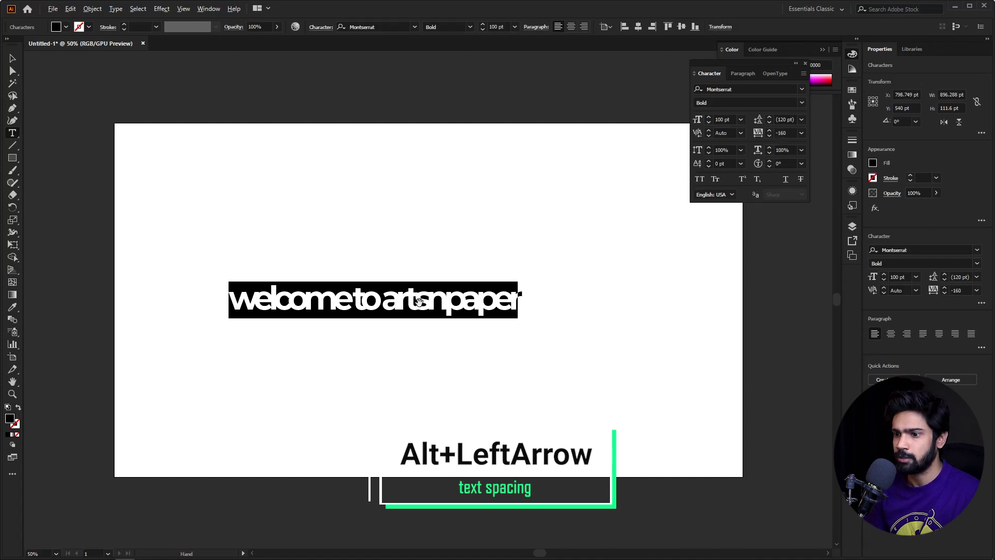
Widen the tracking of the selected text to 60.
key(alt+Right)
key(alt+Right)
key(alt+Right)
key(alt+Right)
key(alt+Right)
key(alt+Right)
key(alt+Right)
key(alt+Right)
key(alt+Right)
key(alt+Right)
key(alt+Right)
key(alt+Right)
key(alt+Right)
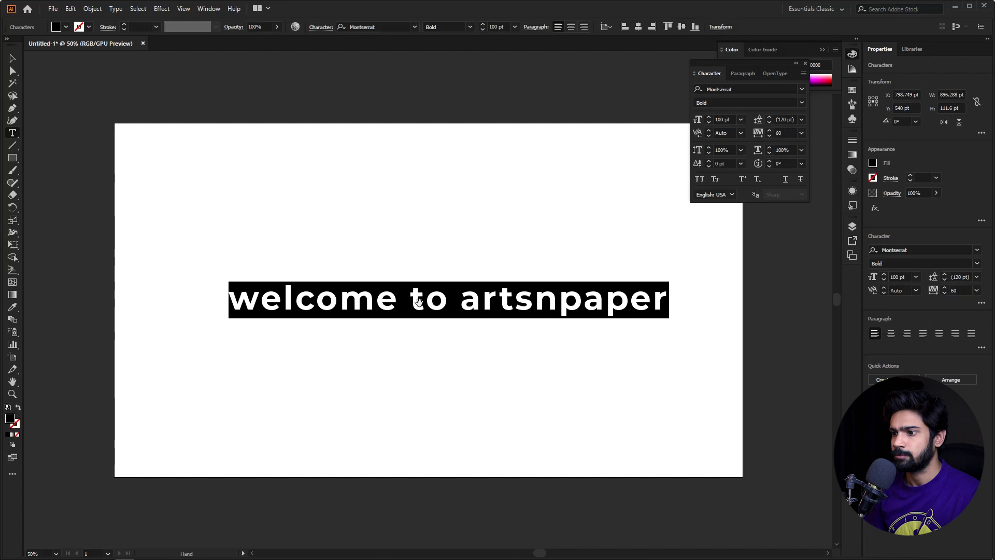
Tighten and widen the tracking of the selected text back and forth, bringing it to 80.
key(alt+Left)
key(alt+Left)
key(alt+Left)
key(alt+Left)
key(alt+Left)
key(alt+Left)
key(alt+Left)
key(alt+Left)
key(alt+Left)
key(alt+Left)
key(alt+Left)
key(alt+Left)
key(alt+Left)
key(alt+Left)
key(alt+Left)
key(alt+Left)
key(alt+Left)
key(alt+Left)
key(alt+Left)
key(alt+Left)
key(alt+Left)
key(alt+Left)
key(alt+Left)
key(alt+Right)
key(alt+Right)
key(alt+Right)
key(alt+Right)
key(alt+Right)
key(alt+Right)
key(alt+Right)
key(alt+Right)
key(alt+Right)
key(alt+Right)
key(alt+Right)
key(alt+Right)
key(alt+Right)
key(alt+Right)
key(alt+Right)
key(alt+Right)
key(alt+Right)
key(alt+Right)
key(alt+Right)
key(alt+Right)
key(alt+Left)
key(alt+Left)
key(alt+Left)
key(alt+Left)
key(alt+Left)
key(alt+Left)
key(alt+Left)
key(alt+Left)
key(alt+Left)
key(alt+Left)
key(alt+Left)
key(alt+Left)
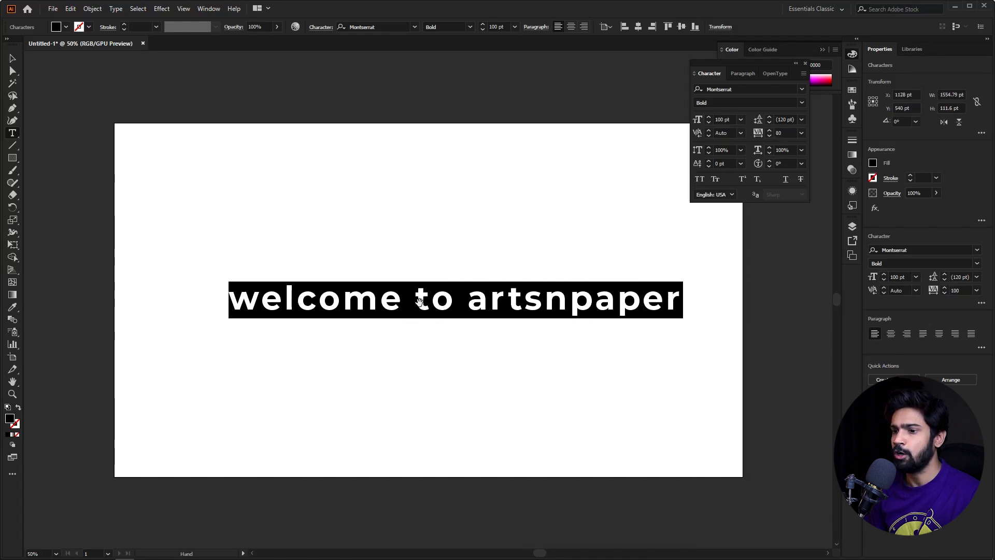
Widen the tracking of the selected text again and tighten it to 20.
key(alt+Right)
key(alt+Right)
key(alt+Right)
key(alt+Right)
key(alt+Right)
key(alt+Right)
key(alt+Right)
key(alt+Right)
key(alt+Right)
key(alt+Right)
key(alt+Right)
key(alt+Right)
key(alt+Right)
key(alt+Left)
key(alt+Left)
key(alt+Left)
key(alt+Left)
key(alt+Left)
key(alt+Left)
key(alt+Left)
key(alt+Left)
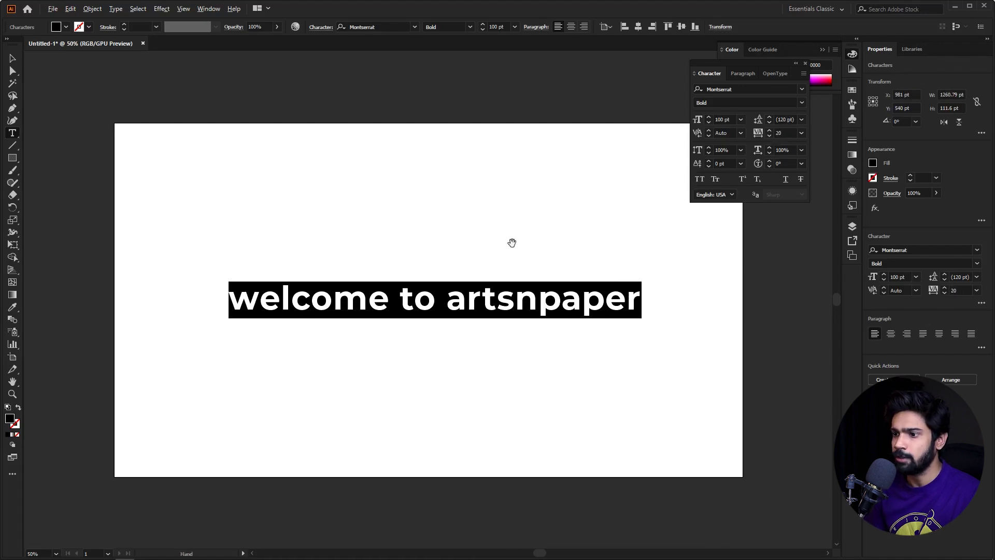
Adjust the tracking of the selected text to 60 and finish editing the text.
key(alt+Right)
key(alt+Right)
key(alt+Right)
key(alt+Left)
key(alt+Left)
key(alt+Left)
key(alt+Left)
key(alt+Right)
key(alt+Right)
key(alt+Right)
key(alt+Right)
key(alt+Right)
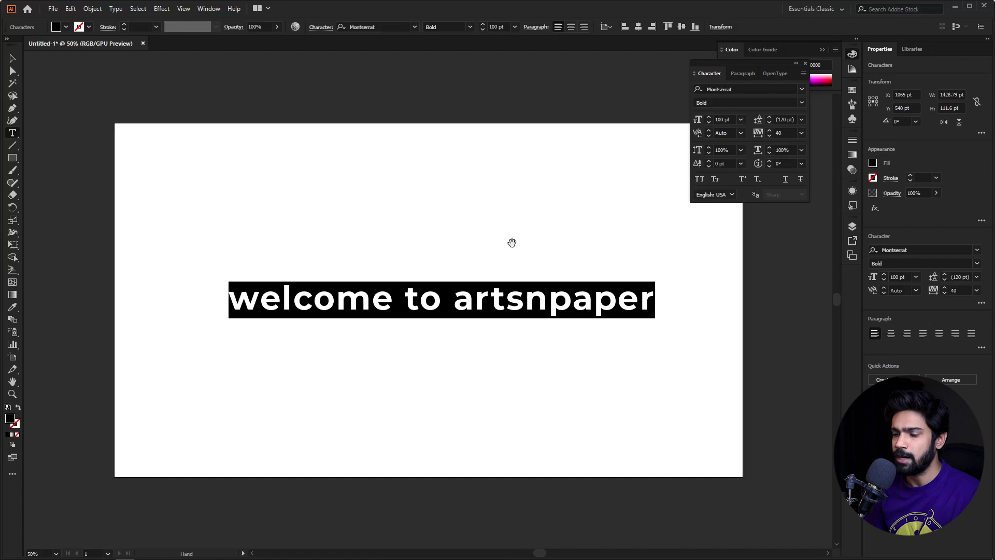
key(alt+Left)
key(alt+Left)
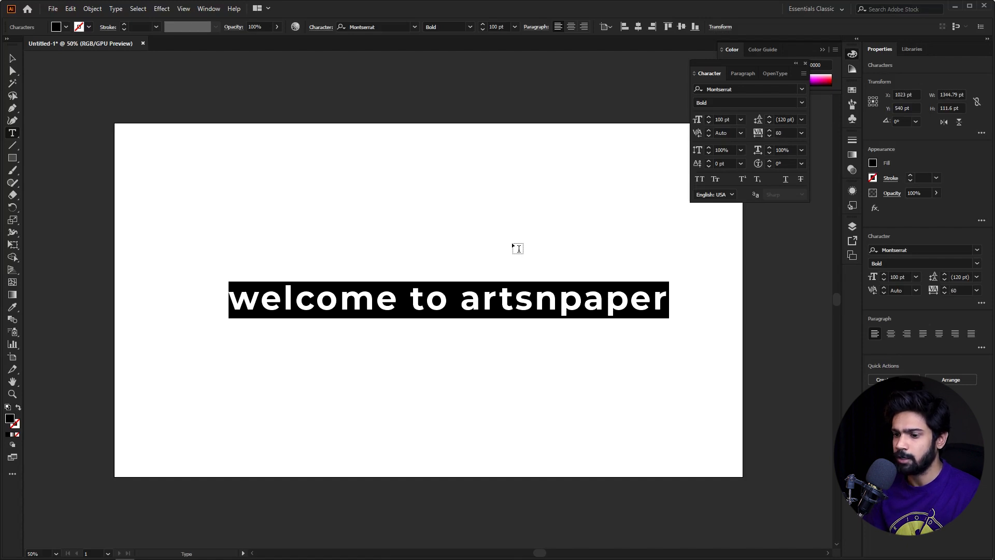
key(Escape)
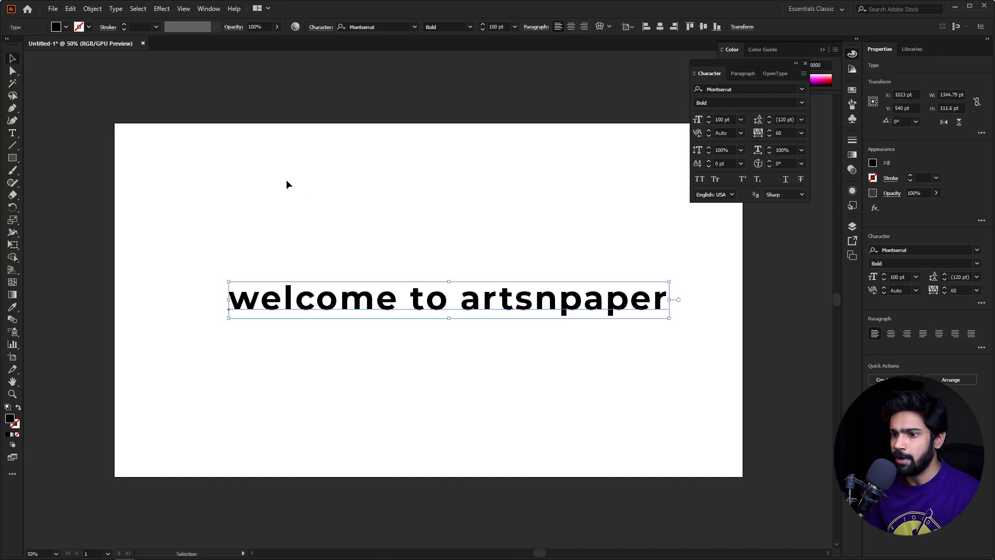
Copy the line "welcome to artsnpaper" and paste it as a second line below the first.
triple_click(324, 302)
key(ctrl+c)
click(659, 299)
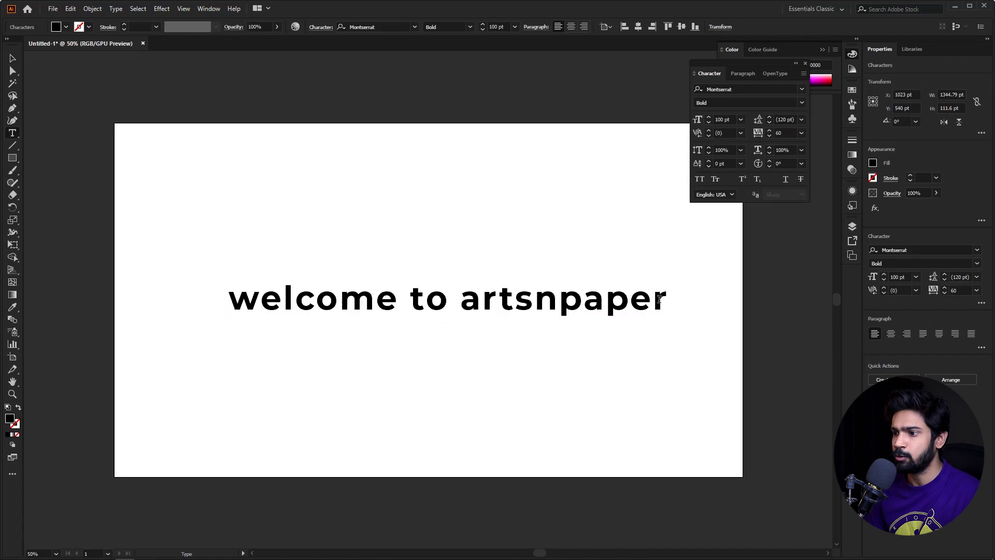
key(Return)
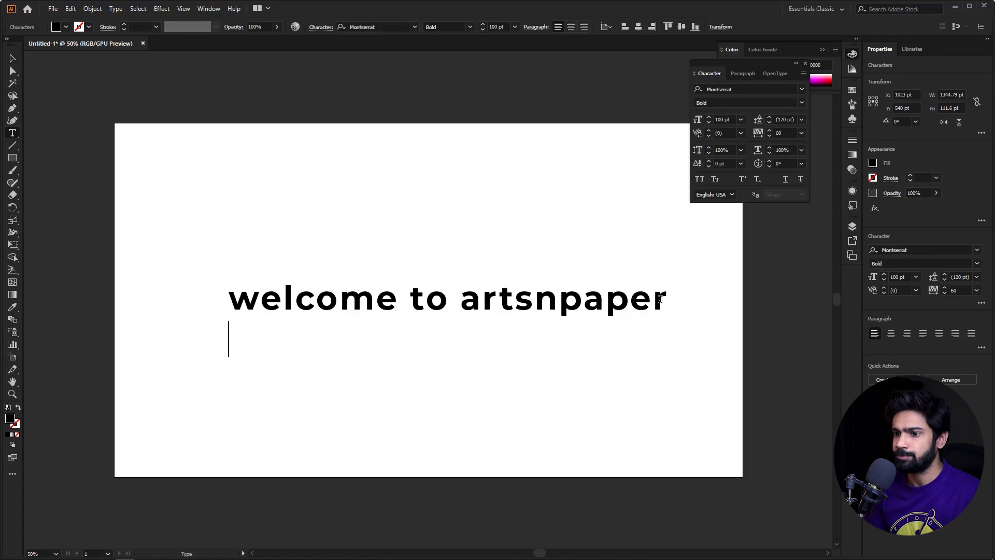
key(ctrl+v)
Shorten the second line by deleting characters from its end until only "welcome t" remains.
key(BackSpace)
key(BackSpace)
key(BackSpace)
key(BackSpace)
key(BackSpace)
key(BackSpace)
key(BackSpace)
key(BackSpace)
key(BackSpace)
key(BackSpace)
key(BackSpace)
key(BackSpace)
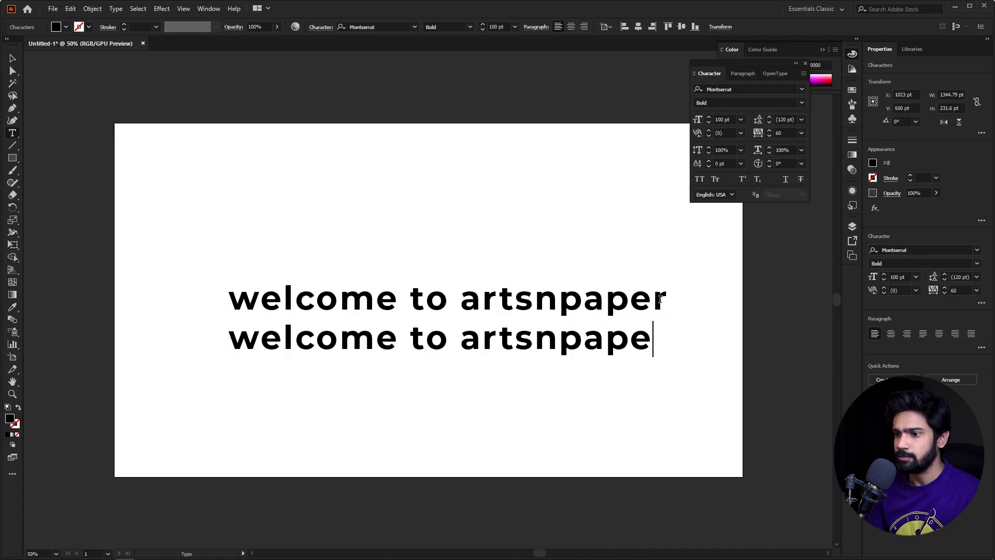
Paste the copied line as a third line and move the text block up to a Y position of about 396 pt.
key(Return)
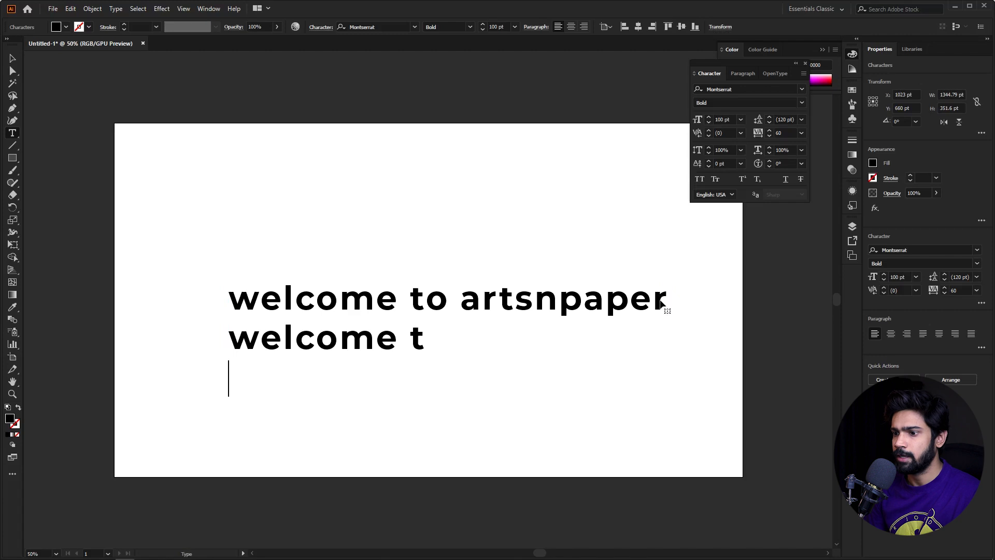
key(ctrl+v)
key(Escape)
drag(391, 343, 457, 272)
key(z)
key(v)
drag(458, 221, 440, 232)
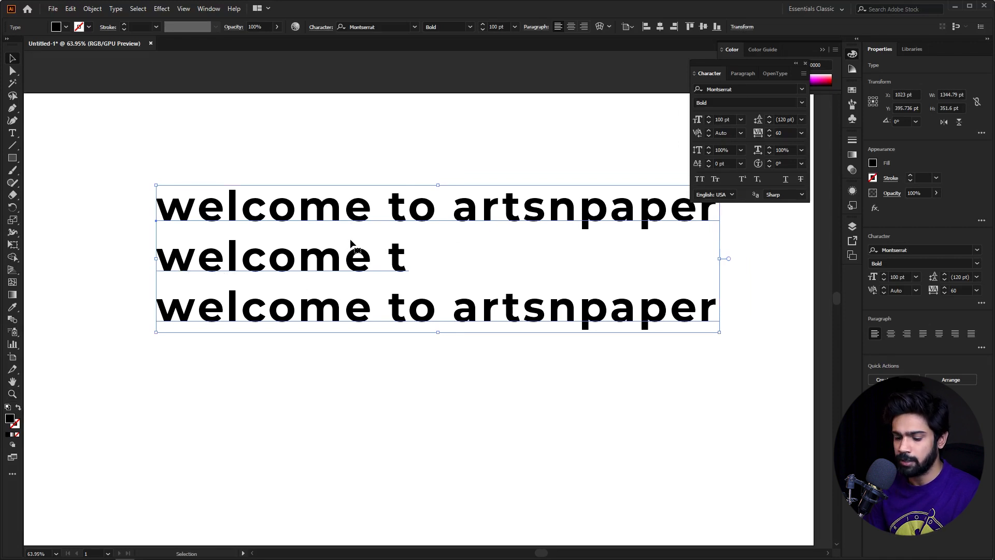
Nudge the text block's leading down and up to 120 pt and tighten its tracking to 40.
key(alt+Down)
key(alt+Up)
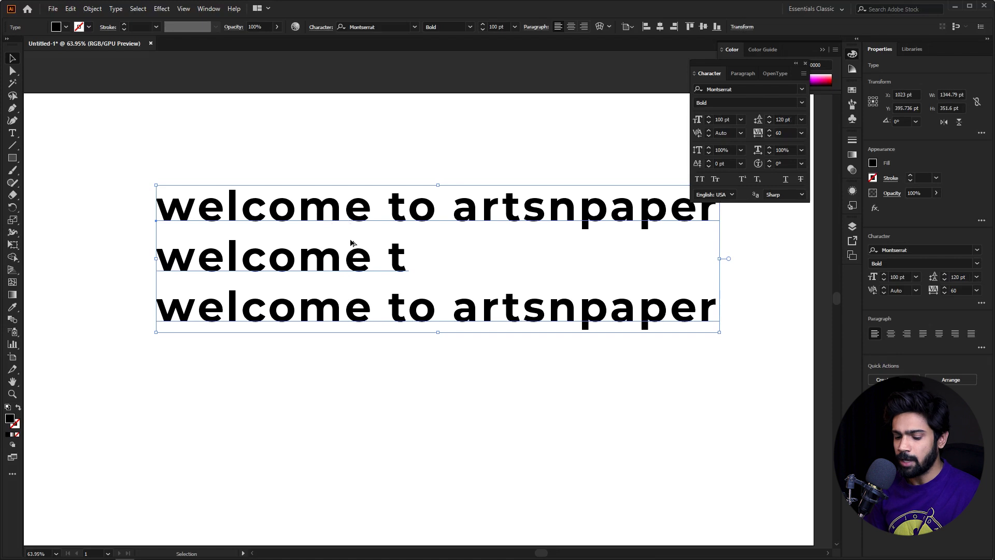
key(alt+Right)
key(alt+Left)
key(alt+Left)
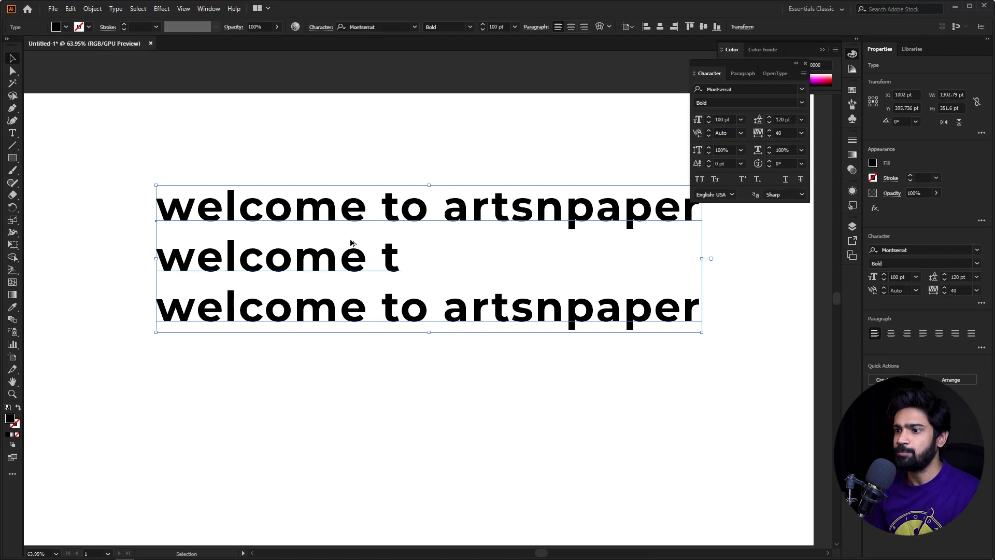
Widen the tracking of the three-line text block to 100.
key(alt+Right)
key(alt+Right)
key(alt+Right)
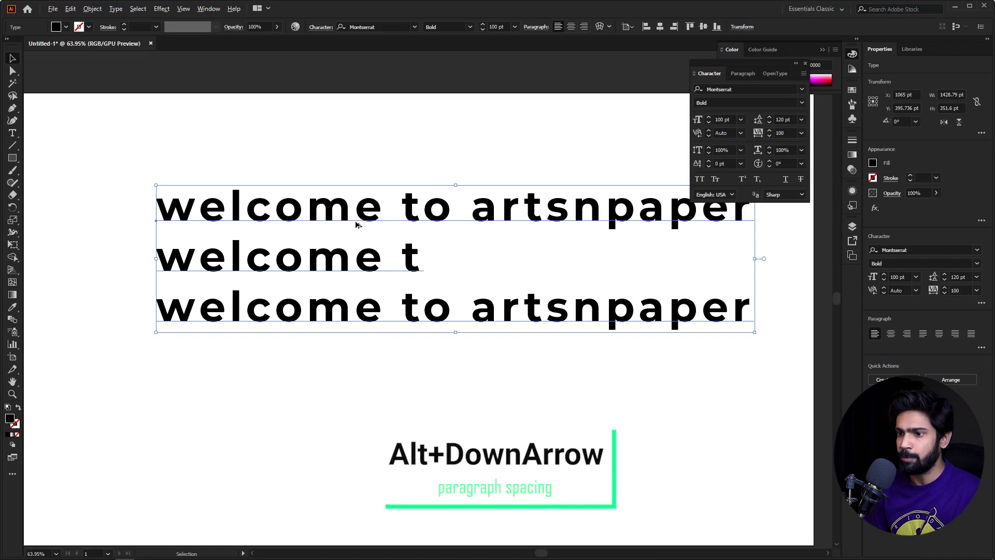
Increase the leading of the three-line text block to 148 pt.
key(alt+Down)
key(alt+Down)
key(alt+Down)
key(alt+Down)
key(alt+Down)
key(alt+Down)
key(alt+Down)
key(alt+Down)
key(alt+Down)
key(alt+Down)
key(alt+Down)
key(alt+Down)
key(alt+Down)
key(alt+Down)
key(alt+Down)
key(alt+Down)
key(alt+Down)
key(alt+Down)
key(alt+Down)
key(alt+Down)
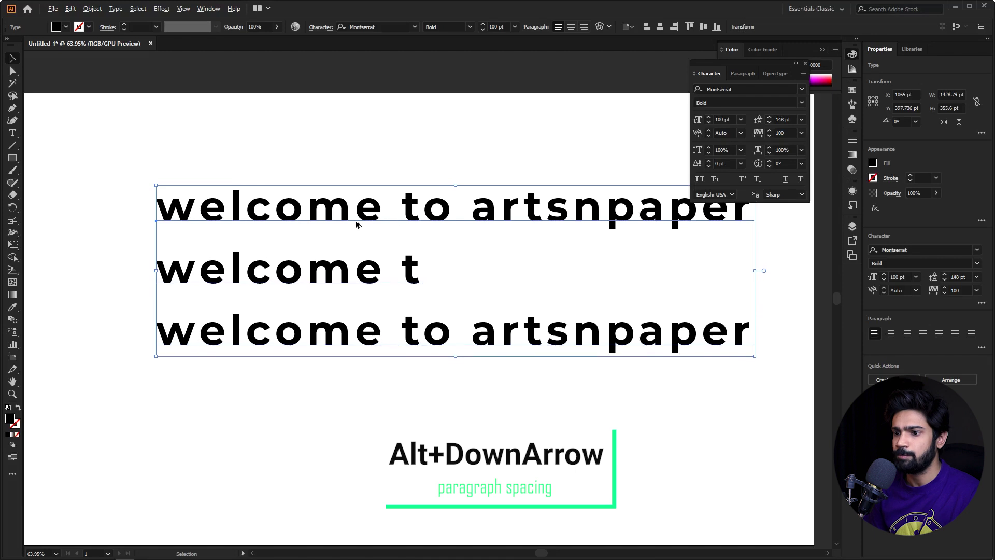
Increase the leading of the three-line text block to about 268 pt.
key(alt+Down)
key(alt+Down)
key(alt+Down)
key(alt+Down)
key(alt+Down)
key(alt+Down)
key(alt+Down)
key(alt+Down)
key(alt+Down)
key(alt+Down)
key(alt+Down)
key(alt+Down)
key(alt+Down)
key(alt+Down)
key(alt+Down)
key(alt+Down)
key(alt+Down)
key(alt+Down)
key(alt+Down)
key(alt+Down)
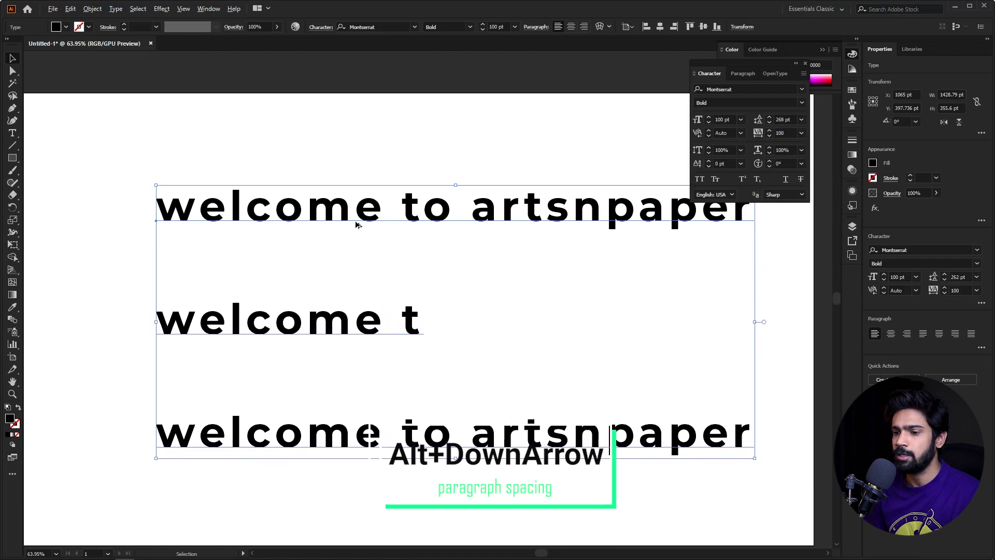
Reduce the leading of the three-line text block to 230 pt.
key(alt+Up)
key(alt+Up)
key(alt+Up)
key(alt+Up)
key(alt+Up)
key(alt+Up)
key(alt+Up)
key(alt+Up)
key(alt+Up)
key(alt+Up)
key(alt+Up)
key(alt+Up)
key(alt+Up)
key(alt+Up)
key(alt+Up)
key(alt+Up)
key(alt+Up)
key(alt+Up)
key(alt+Up)
key(alt+Up)
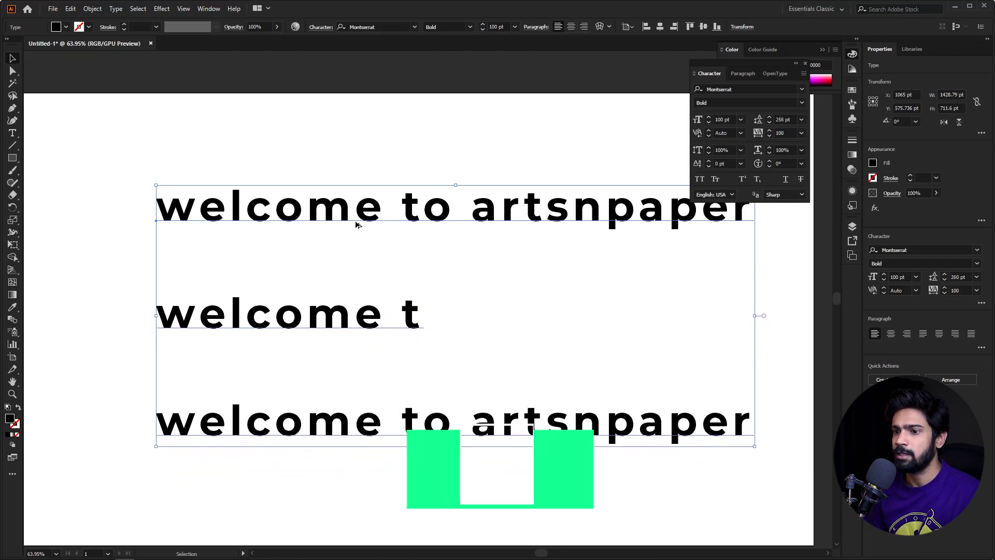
Tighten the tracking of the three-line text block to -180 so the letters overlap.
key(alt+Left)
key(alt+Left)
key(alt+Left)
key(alt+Left)
key(alt+Left)
key(alt+Left)
key(alt+Left)
key(alt+Left)
key(alt+Left)
key(alt+Left)
key(alt+Left)
key(alt+Left)
key(alt+Left)
key(alt+Left)
key(alt+Left)
key(alt+Left)
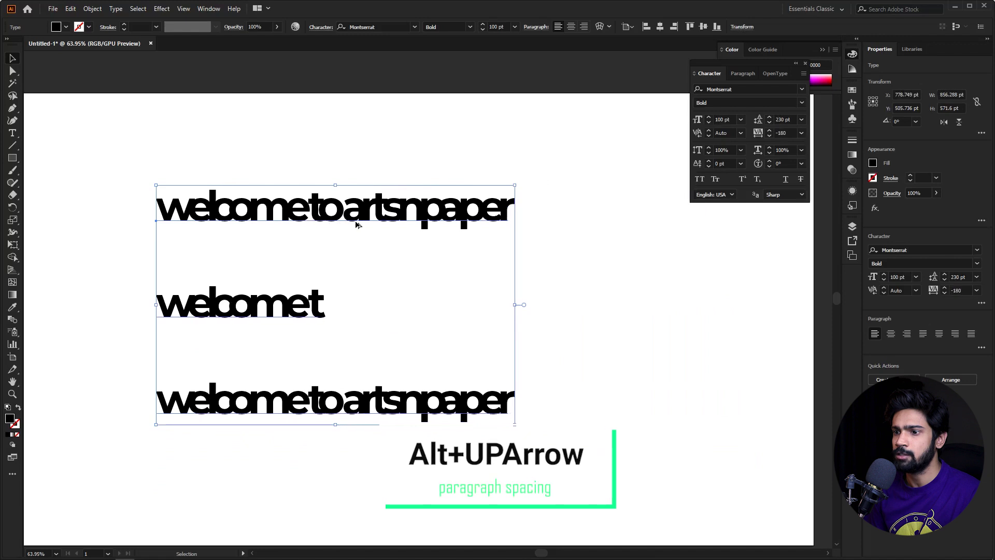
Widen the tracking of the three-line text block to 220.
key(alt+Right)
key(alt+Right)
key(alt+Right)
key(alt+Right)
key(alt+Right)
key(alt+Right)
key(alt+Right)
key(alt+Right)
key(alt+Right)
key(alt+Right)
key(alt+Right)
key(alt+Right)
key(alt+Right)
key(alt+Right)
key(alt+Right)
key(alt+Right)
key(alt+Right)
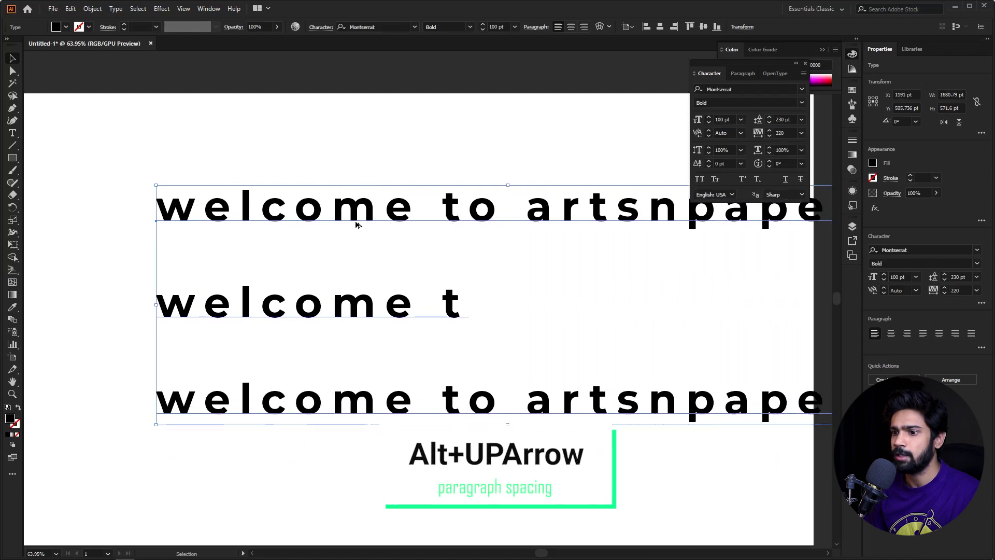
Reduce the text block's tracking to 140 and increase its leading to about 242 pt.
key(alt+Down)
key(alt+Down)
key(alt+Down)
key(alt+Down)
key(alt+Down)
key(alt+Down)
key(alt+Down)
key(alt+Down)
key(alt+Down)
key(alt+Down)
key(alt+Down)
key(alt+Down)
key(alt+Down)
key(alt+Down)
key(alt+Down)
key(alt+Down)
key(alt+Down)
key(alt+Down)
key(alt+Down)
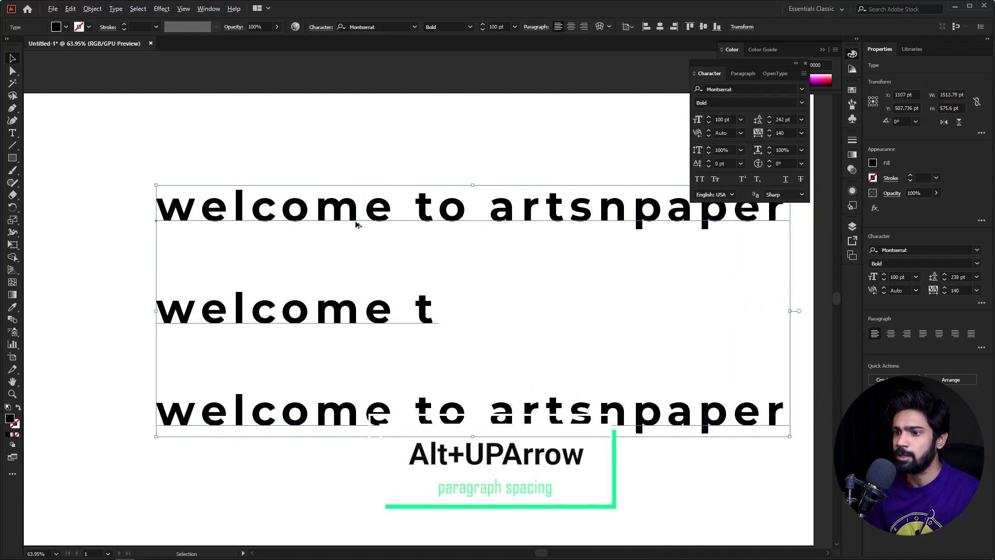
Decrease the leading of the three-line text block to 132 pt.
key(alt+Up)
key(alt+Up)
key(alt+Up)
key(alt+Up)
key(alt+Up)
key(alt+Up)
key(alt+Up)
key(alt+Up)
key(alt+Up)
key(alt+Up)
key(alt+Up)
key(alt+Up)
key(alt+Up)
key(alt+Up)
key(alt+Up)
key(alt+Up)
key(alt+Up)
key(alt+Up)
key(alt+Up)
key(alt+Up)
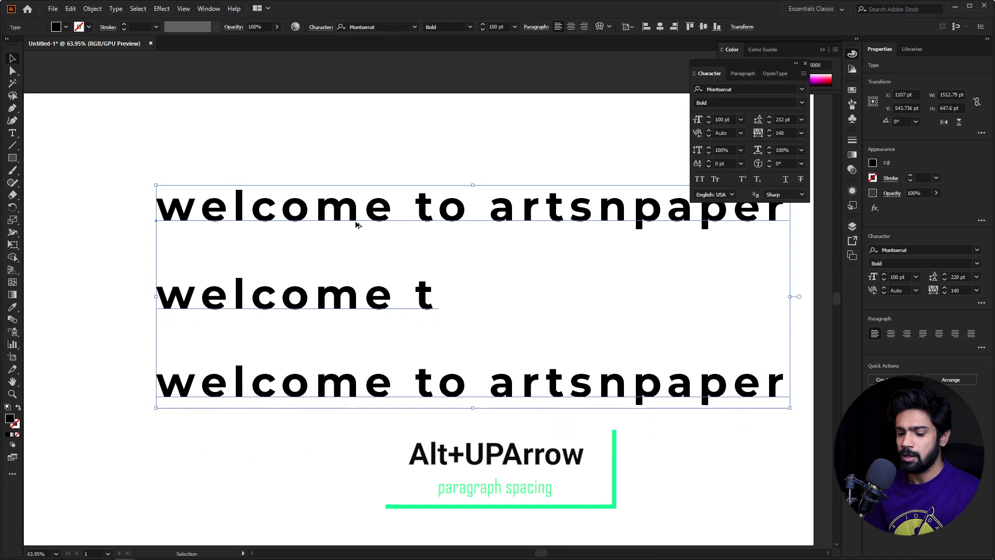
key(alt+Down)
key(alt+Down)
key(alt+Down)
key(alt+Down)
key(alt+Down)
key(alt+Down)
key(alt+Down)
key(alt+Down)
key(alt+Down)
key(alt+Down)
key(alt+Down)
key(alt+Down)
key(alt+Down)
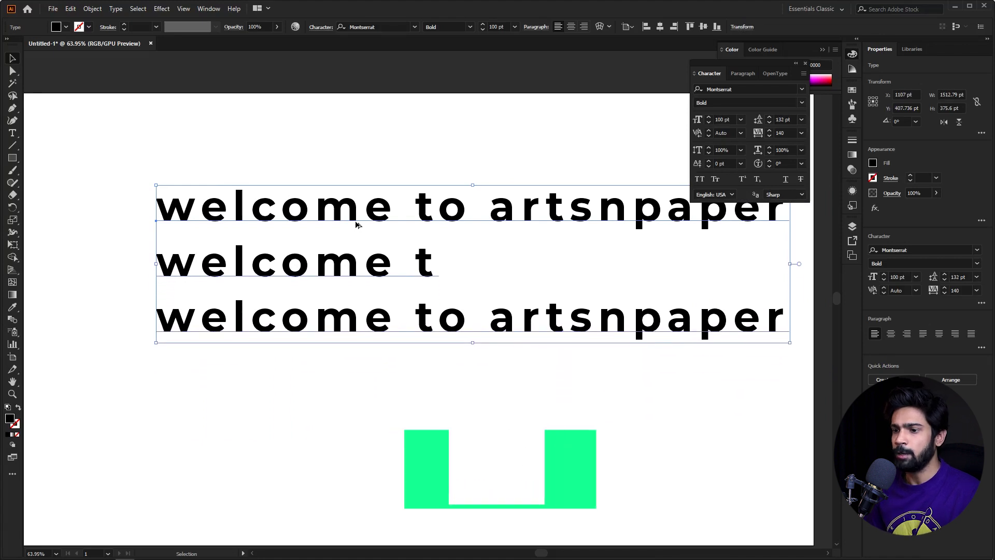
Close the floating Character panel and tighten the text block's tracking to 40.
click(805, 63)
key(alt+Left)
key(alt+Left)
key(alt+Left)
key(alt+Left)
key(alt+Left)
Increase the leading of the three-line text block to about 238 pt.
key(alt+Down)
key(alt+Down)
key(alt+Down)
key(alt+Down)
key(alt+Down)
key(alt+Down)
key(alt+Down)
key(alt+Down)
key(alt+Down)
key(alt+Down)
key(alt+Down)
key(alt+Down)
key(alt+Down)
key(alt+Down)
key(alt+Down)
key(alt+Down)
key(alt+Down)
key(alt+Down)
key(alt+Down)
key(alt+Down)
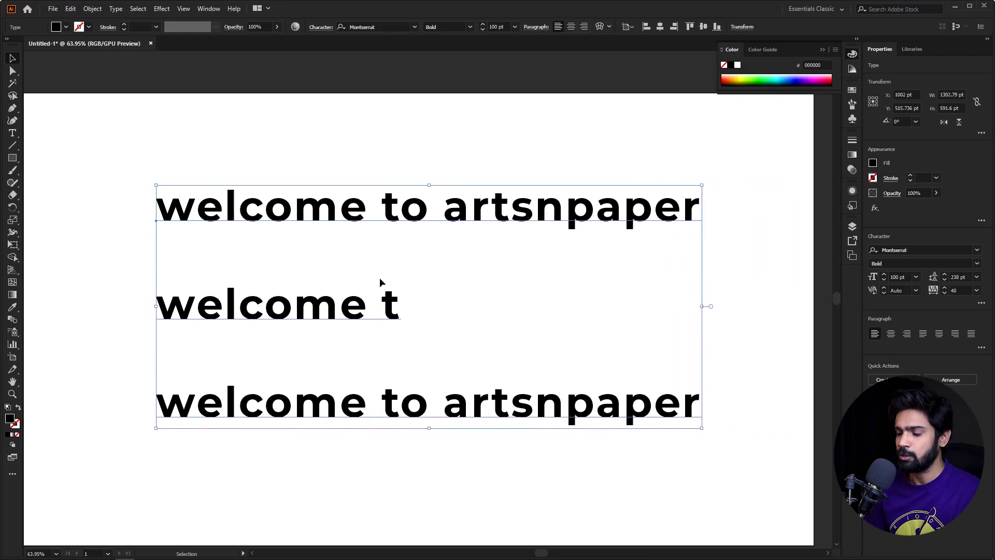
Reduce the three-line text block's leading to 162 pt and delete the block from the artboard.
key(alt+Up)
key(alt+Up)
key(alt+Up)
key(alt+Up)
key(alt+Up)
key(alt+Up)
key(alt+Up)
key(alt+Up)
key(alt+Up)
key(alt+Up)
key(alt+Up)
key(alt+Up)
key(alt+Up)
key(alt+Up)
key(alt+Up)
key(alt+Up)
key(alt+Up)
key(alt+Up)
key(alt+Up)
key(alt+Up)
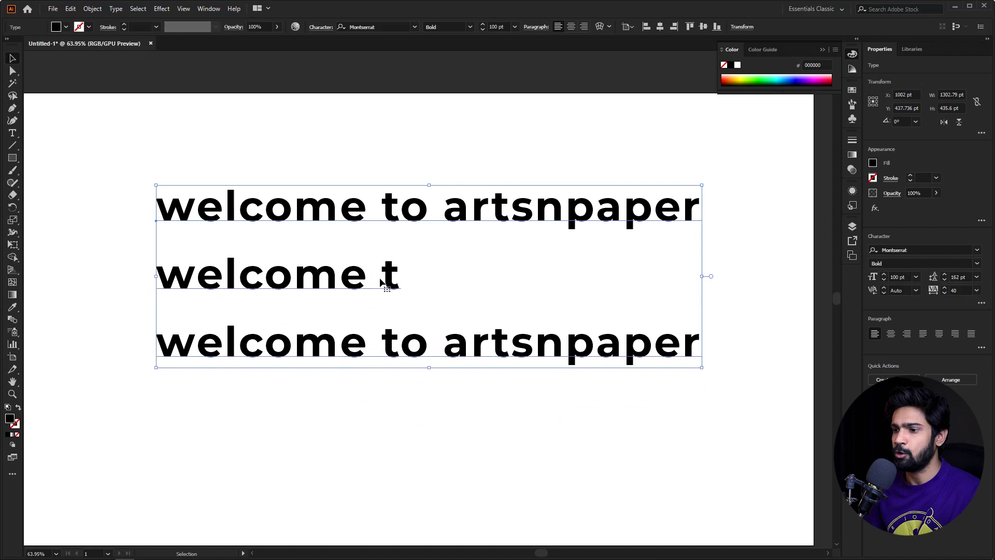
click(346, 418)
click(342, 345)
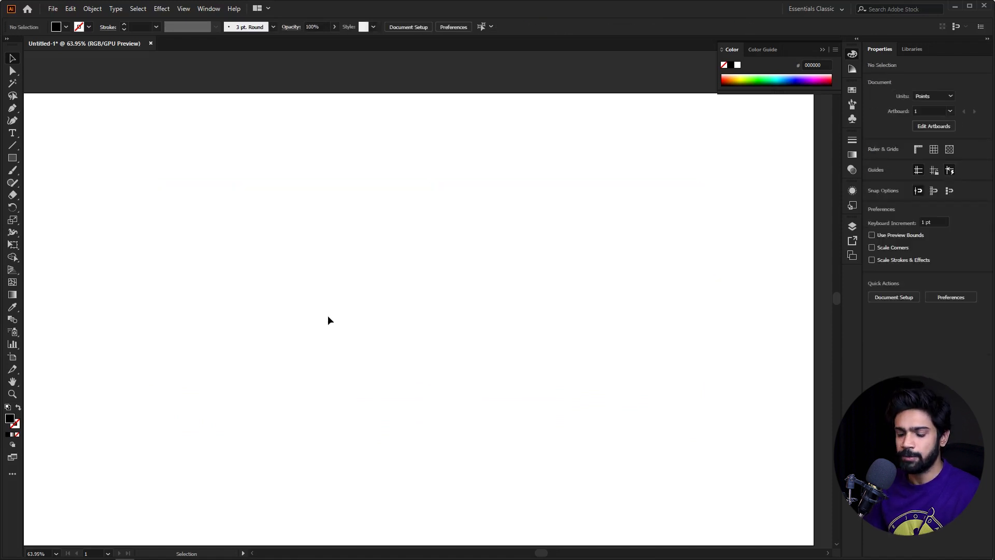
Draw a square about 120 pt wide in the artboard's upper-left area and fill it with teal 1fbfa0.
key(m)
mouse_move(110, 163)
mouse_down()
mouse_move(171, 222)
mouse_move(162, 213)
mouse_up()
key(b)
key(v)
double_click(9, 423)
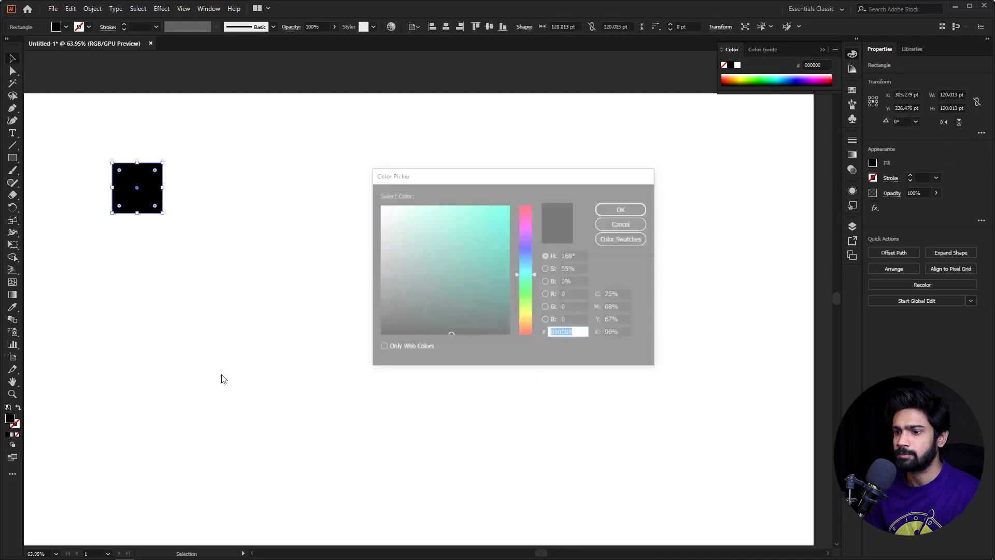
click(488, 237)
click(610, 208)
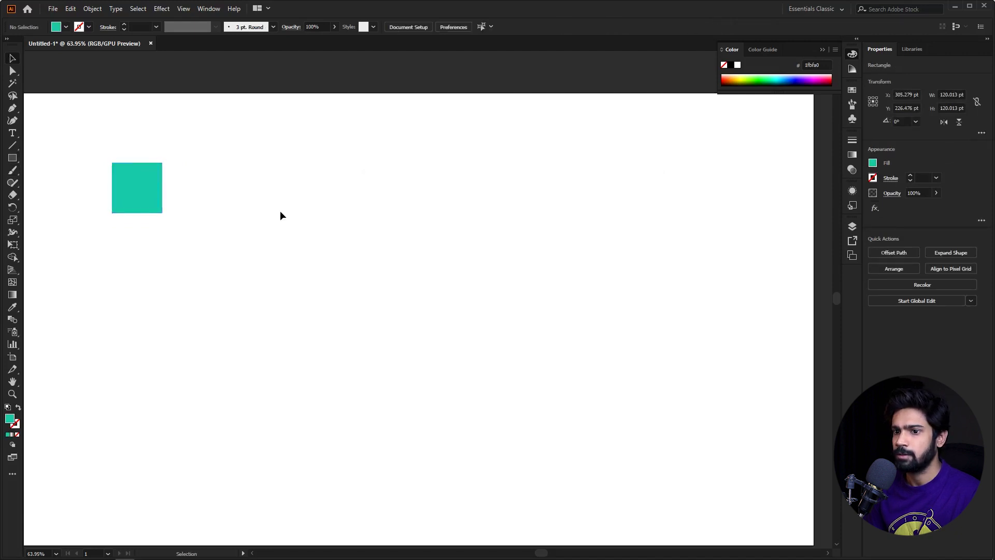
Place four copies of the teal square beside and below the original, letting some touch or overlap.
click(280, 210)
drag(130, 198, 253, 252)
drag(254, 248, 162, 250)
click(292, 315)
drag(177, 311, 242, 338)
drag(230, 299, 290, 292)
key(v)
click(250, 287)
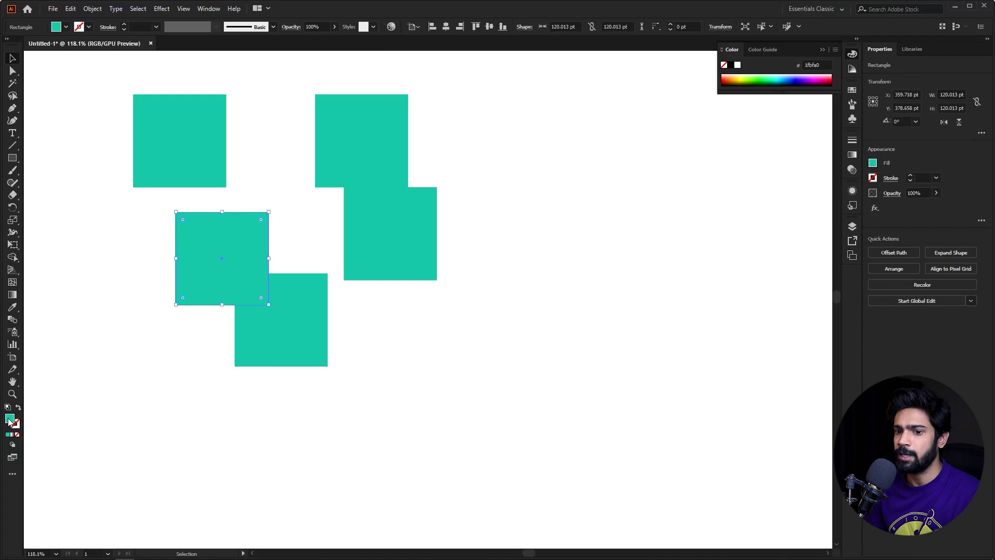
Recolour the square overlapping the lowest copy with the darker green 229982 and deselect it.
double_click(9, 421)
text(229982)
click(615, 204)
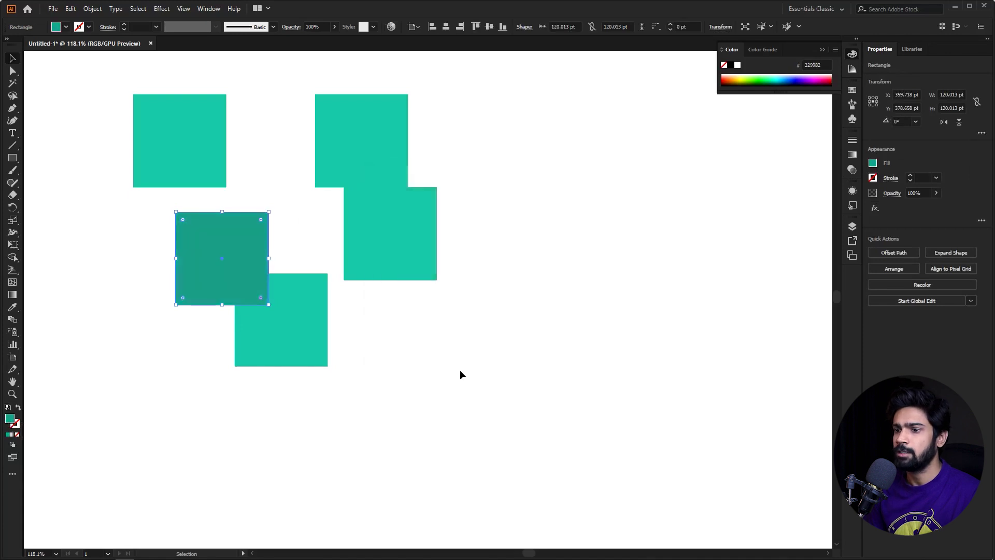
click(462, 374)
key(a)
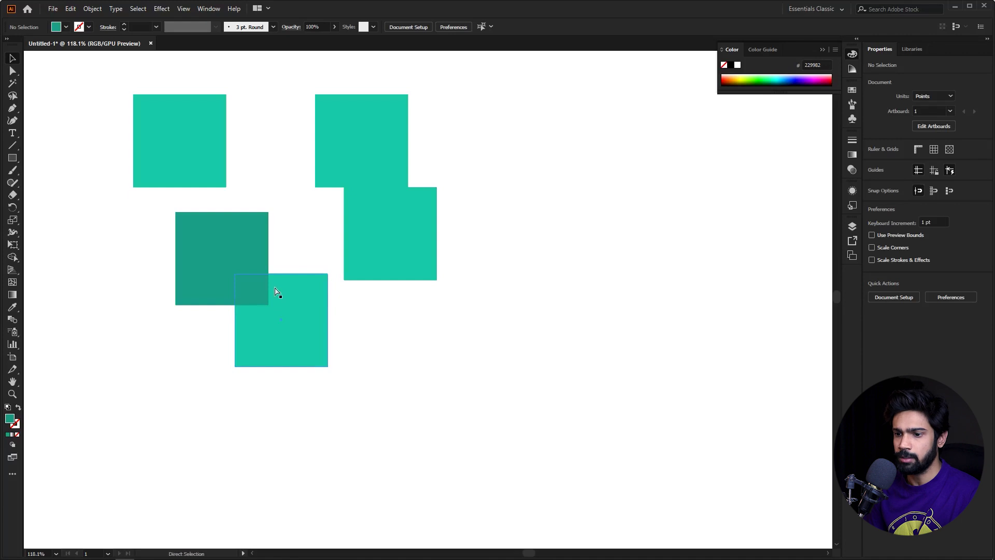
Undo the recolouring and the most recent copies, back to the two upper squares.
key(ctrl+z)
key(ctrl+z)
key(ctrl+z)
key(ctrl+z)
key(ctrl+z)
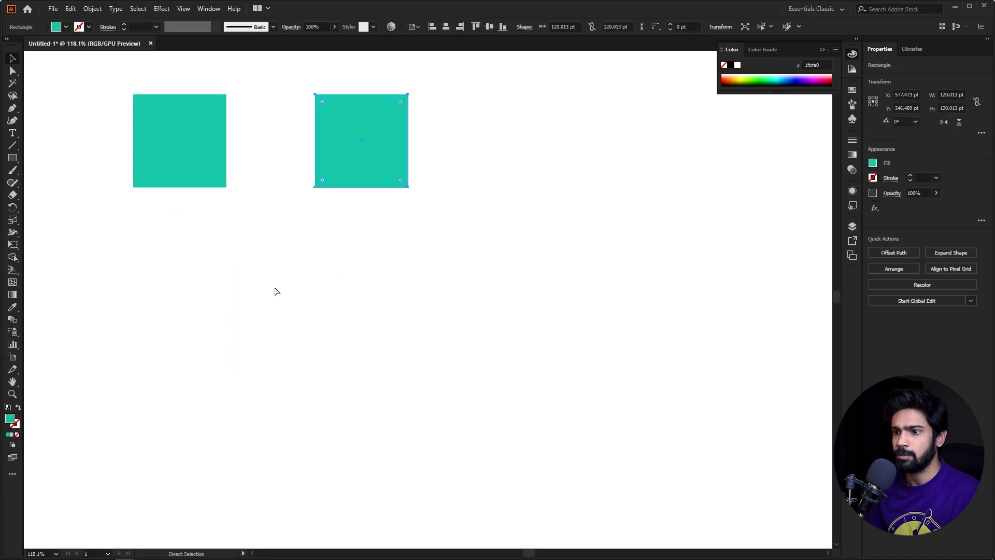
Redo the undone square copies and edits step by step.
key(ctrl+shift+z)
key(ctrl+shift+z)
key(ctrl+shift+z)
key(ctrl+shift+z)
key(ctrl+shift+z)
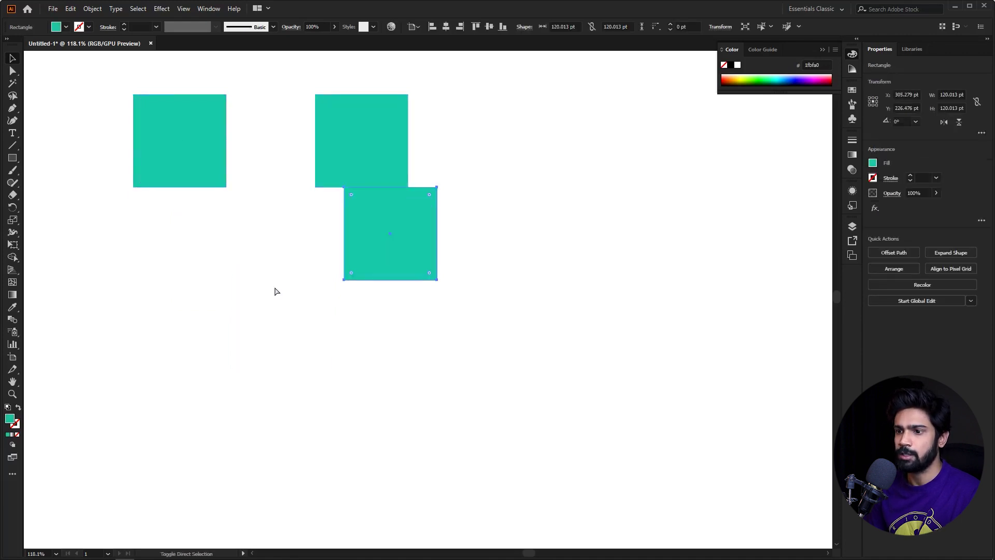
Undo the square copies back to the single original square.
key(ctrl+z)
key(ctrl+z)
key(ctrl+z)
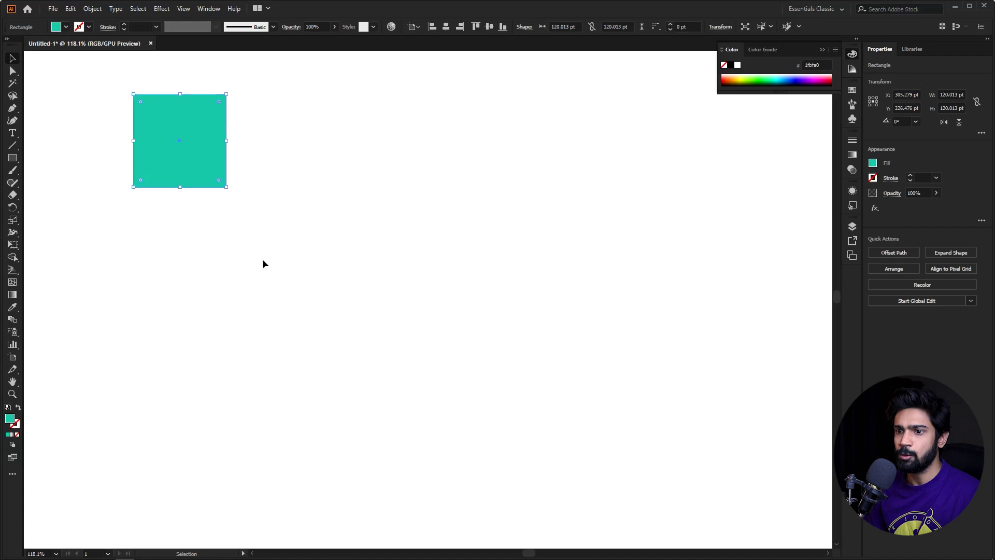
Redo the first copy of the square beside the original, undoing and redoing it once more.
key(ctrl+shift+z)
key(a)
key(ctrl+z)
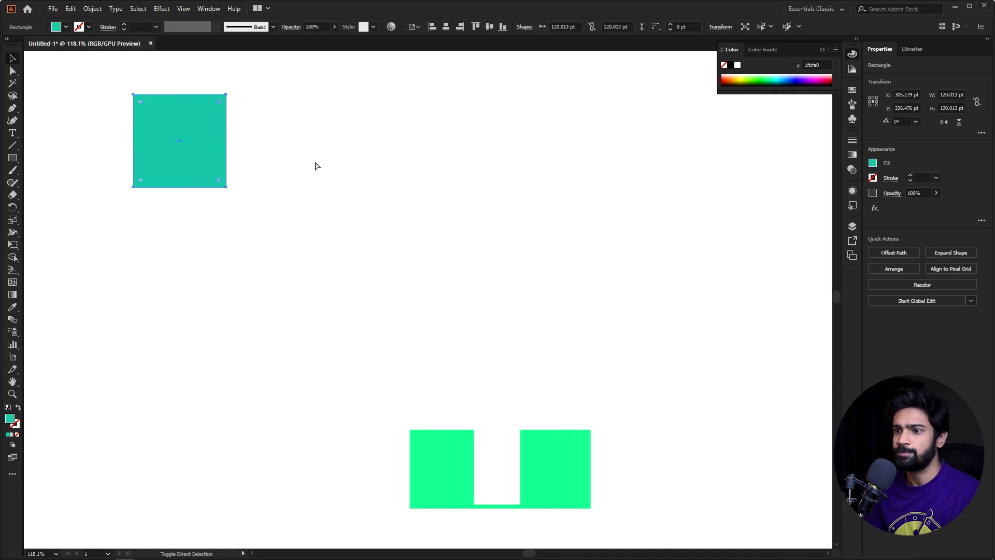
key(ctrl+shift+z)
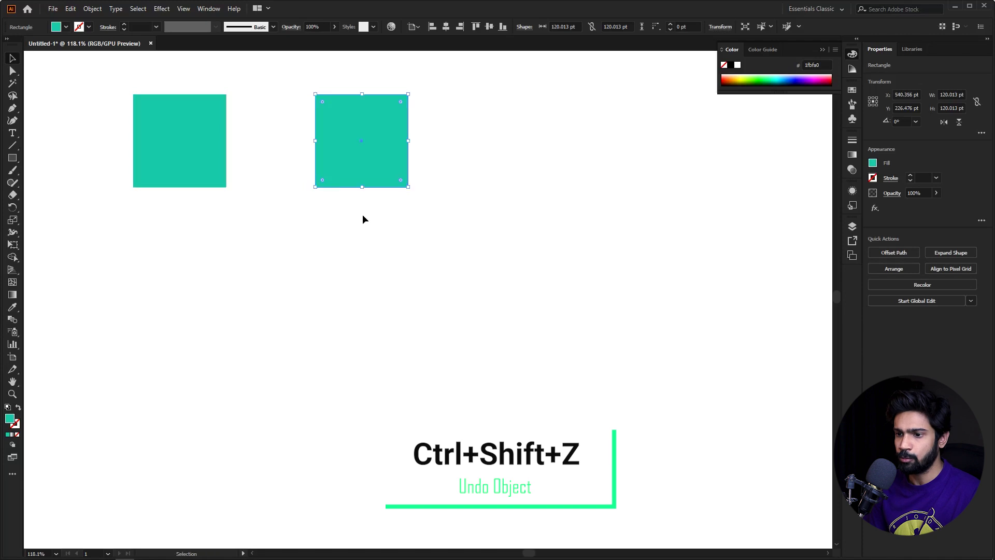
Draw a rectangle about 113 by 100 pt below the squares and place a copy of it alongside.
key(m)
mouse_move(313, 276)
mouse_down()
mouse_move(400, 353)
mouse_move(466, 335)
mouse_up()
key(v)
Move the second rectangle's upper-right anchor point in to its centre, undoing and redoing the change once.
key(a)
drag(546, 265, 468, 311)
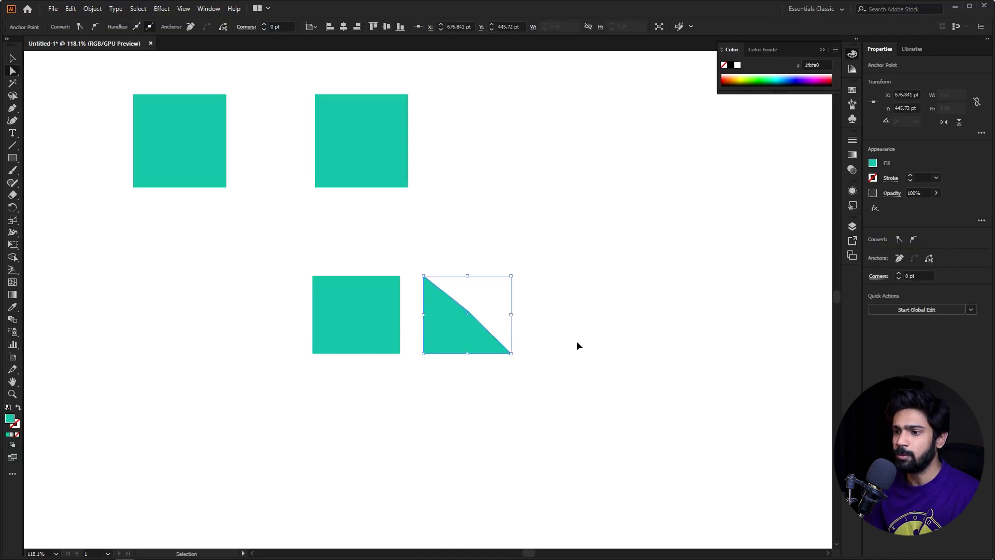
key(ctrl+z)
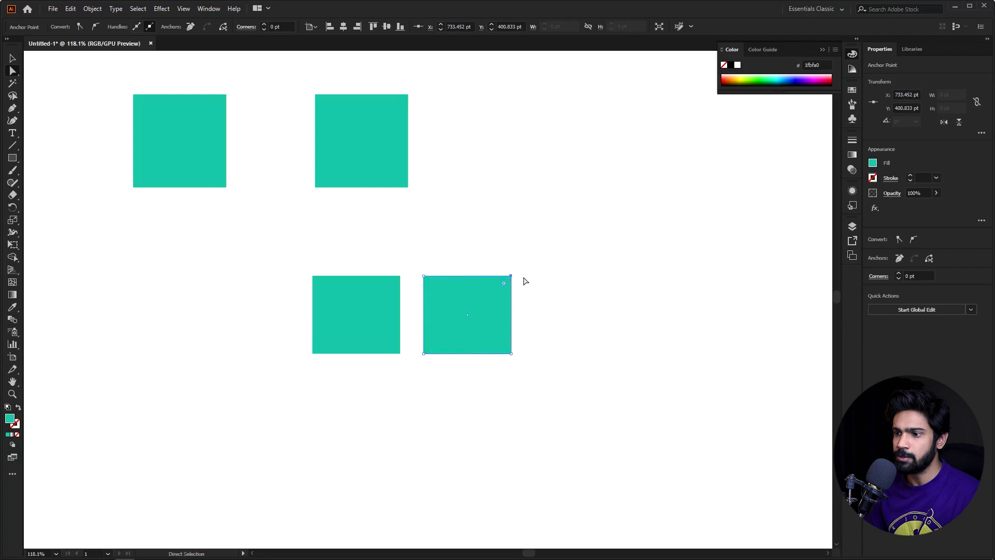
key(ctrl)
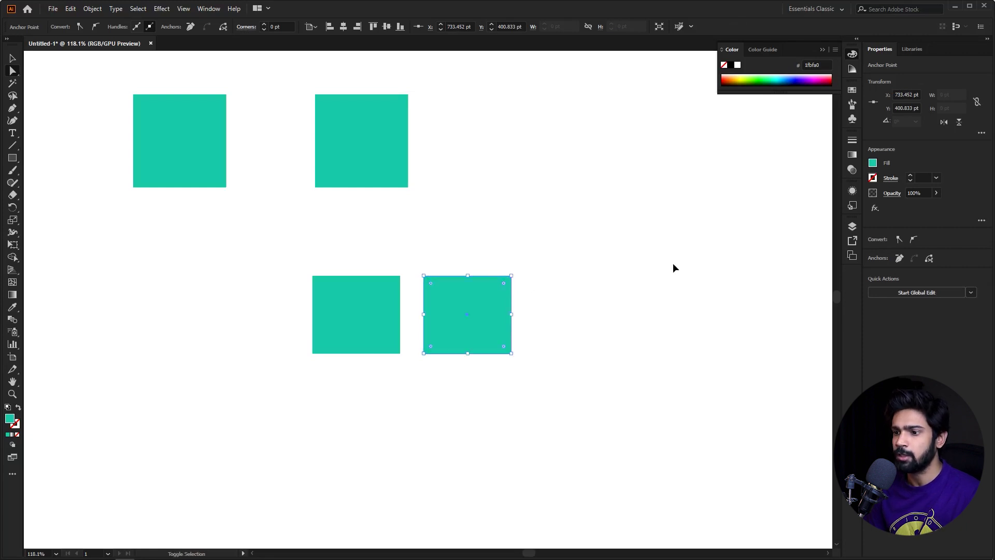
key(Delete)
Zoom in and out around the lower shapes with the Zoom tool and fit the artboard in the window.
key(z)
drag(471, 290, 751, 295)
drag(389, 301, 278, 303)
drag(381, 327, 210, 342)
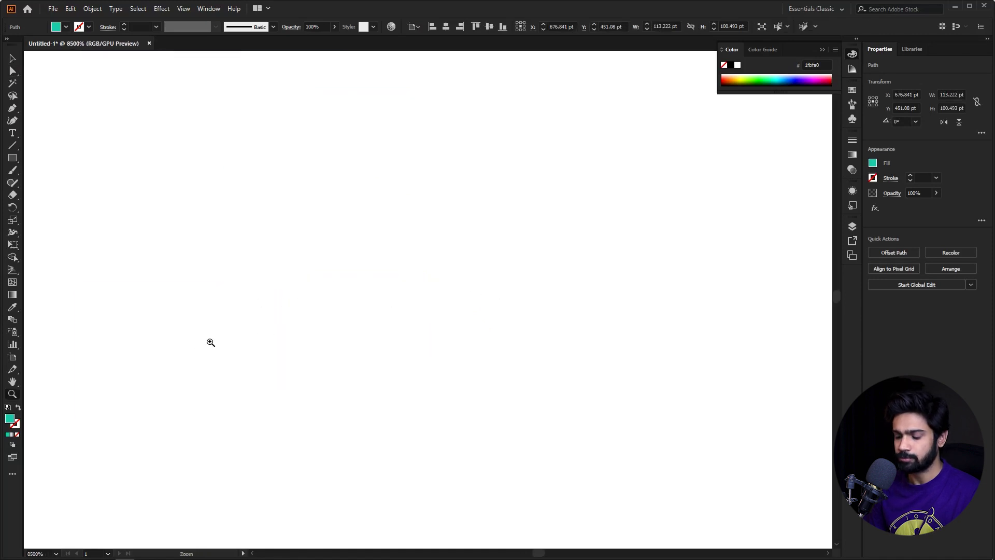
key(ctrl+0)
key(v)
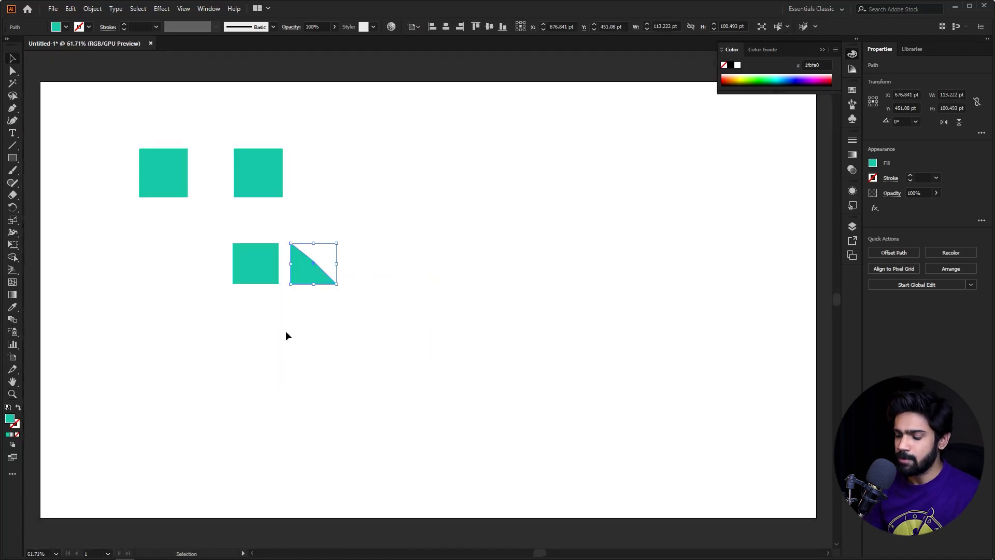
Zoom out from the artboard and in on the empty canvas, and return to the full artboard view.
key(z)
drag(389, 267, 215, 268)
click(189, 262)
key(v)
key(z)
drag(364, 147, 619, 282)
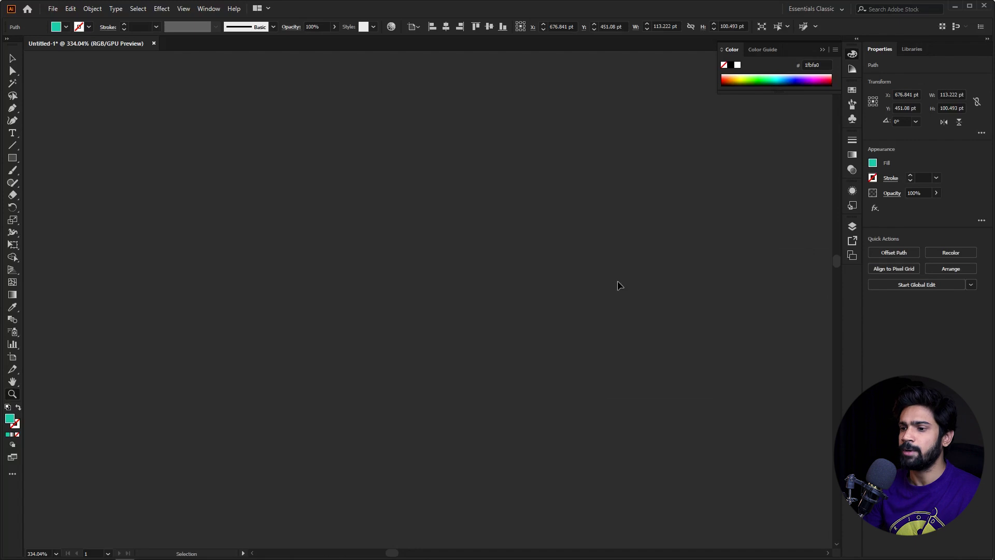
key(ctrl+0)
key(v)
Deselect the cut-corner shape and zoom in on the two lower shapes.
click(473, 286)
key(z)
drag(280, 251, 391, 280)
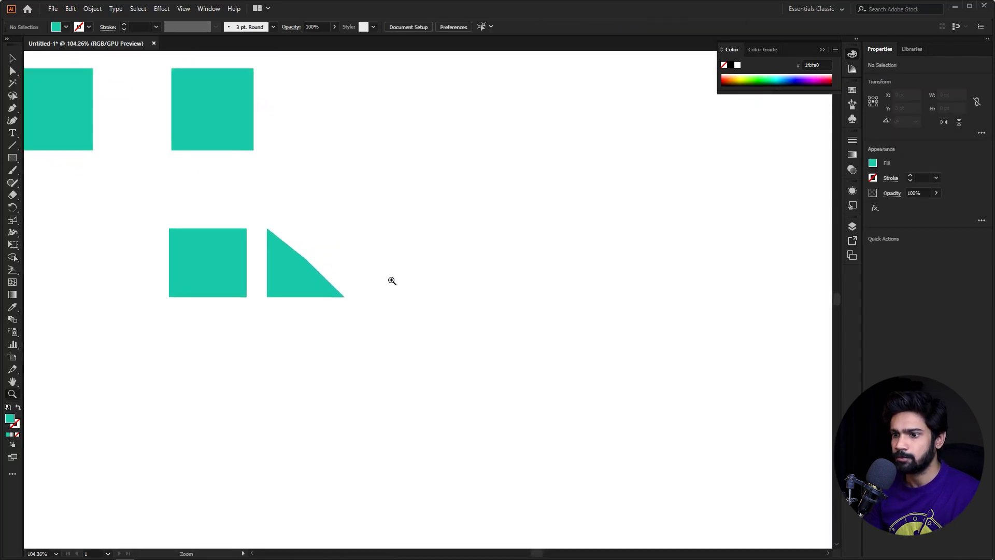